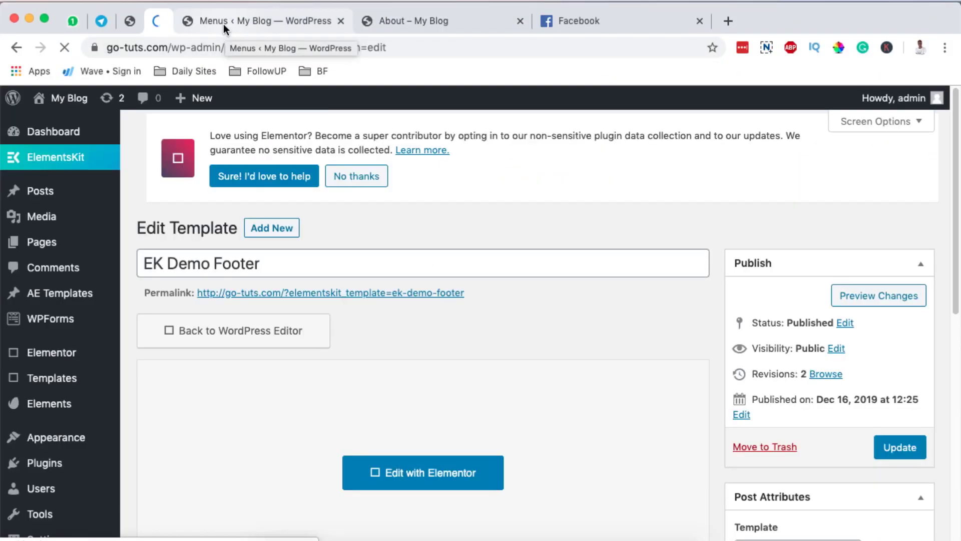
- Leave the EK Demo Footer template editor for the Plugins > Add New page
{"action": "scroll", "coordinate": [90, 380], "scroll_direction": "down", "scroll_amount": 10}
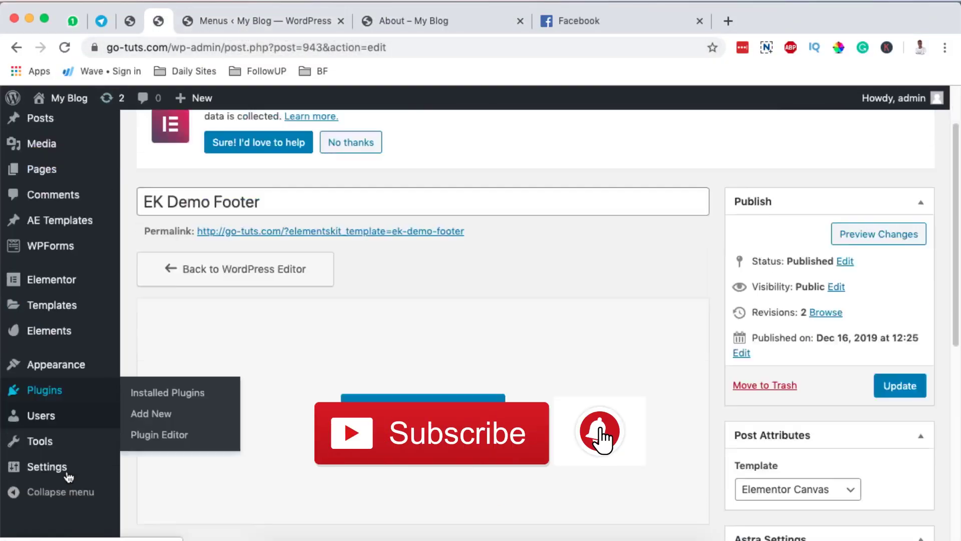
{"action": "mouse_move", "coordinate": [47, 431]}
{"action": "left_click", "coordinate": [150, 452]}
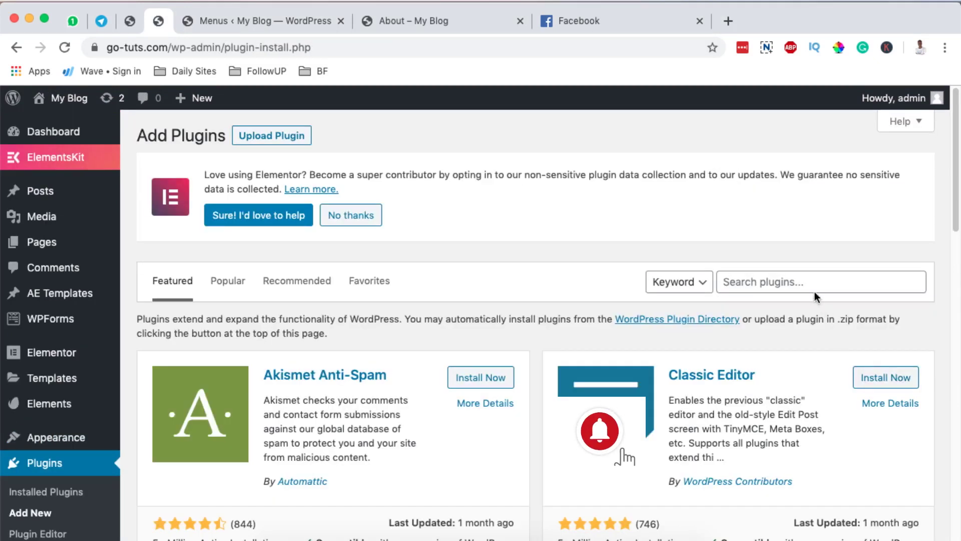
- Search plugins for 'elements kit' and confirm Elements kit Elementor addons is marked Active
{"action": "left_click", "coordinate": [813, 283]}
{"action": "type", "text": "elements kit"}
{"action": "scroll", "coordinate": [713, 303], "scroll_direction": "down", "scroll_amount": 3}
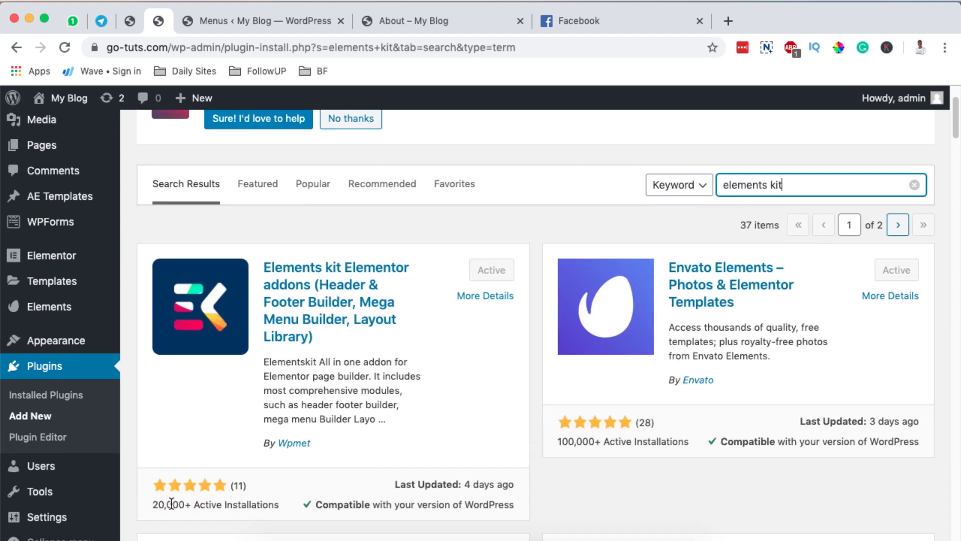
{"action": "scroll", "coordinate": [171, 502], "scroll_direction": "up", "scroll_amount": 3}
{"action": "scroll", "coordinate": [172, 502], "scroll_direction": "down", "scroll_amount": 5}
{"action": "scroll", "coordinate": [171, 502], "scroll_direction": "up", "scroll_amount": 4}
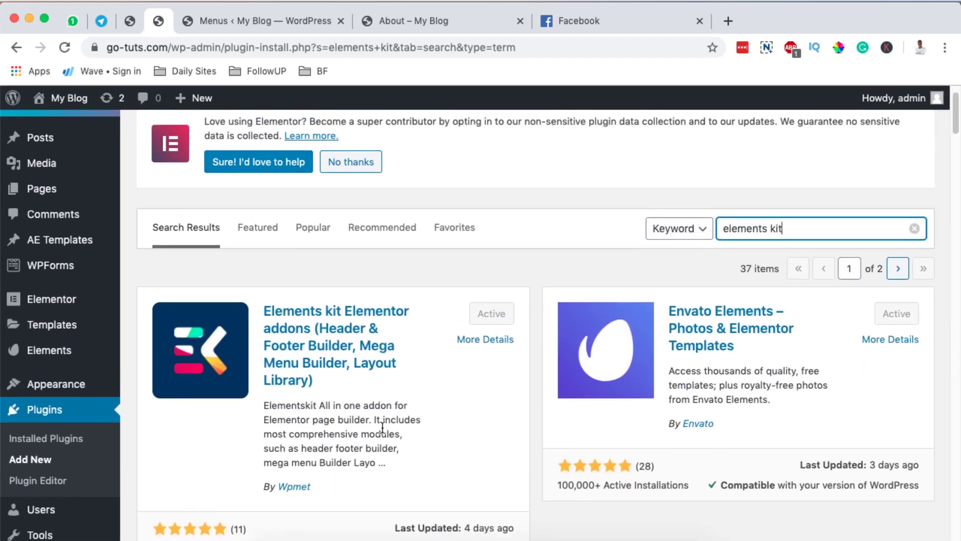
{"action": "scroll", "coordinate": [328, 361], "scroll_direction": "up", "scroll_amount": 2}
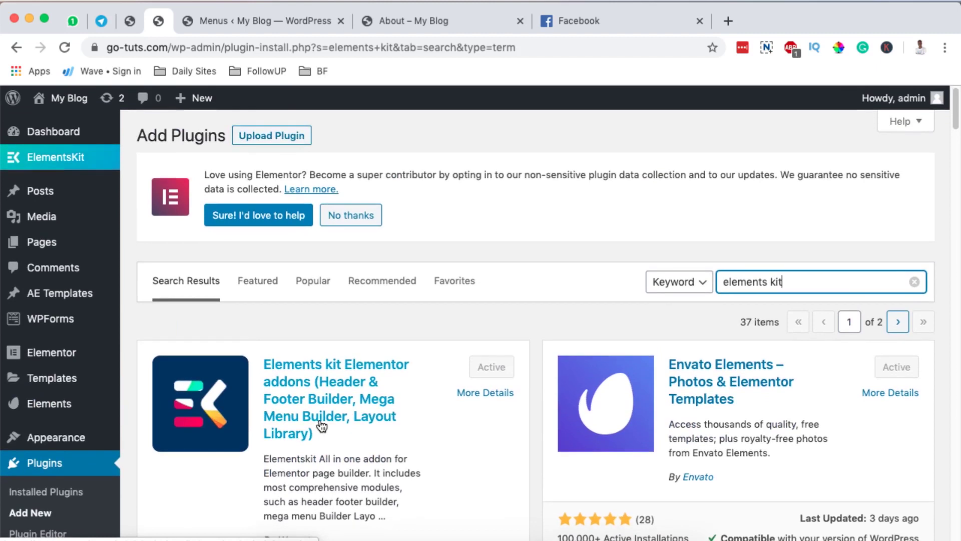
{"action": "mouse_move", "coordinate": [78, 163]}
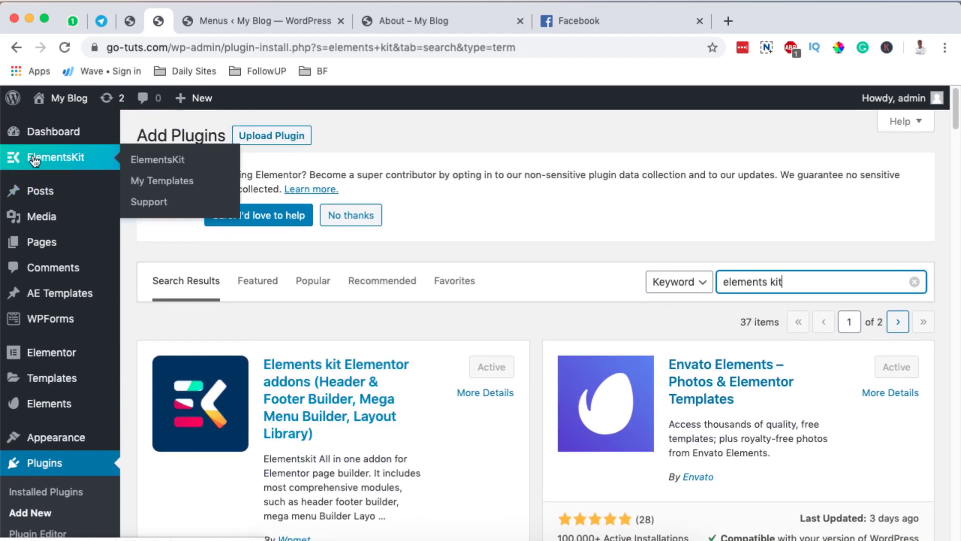
- Open the ElementsKit settings dashboard from the admin sidebar
{"action": "left_click", "coordinate": [144, 161]}
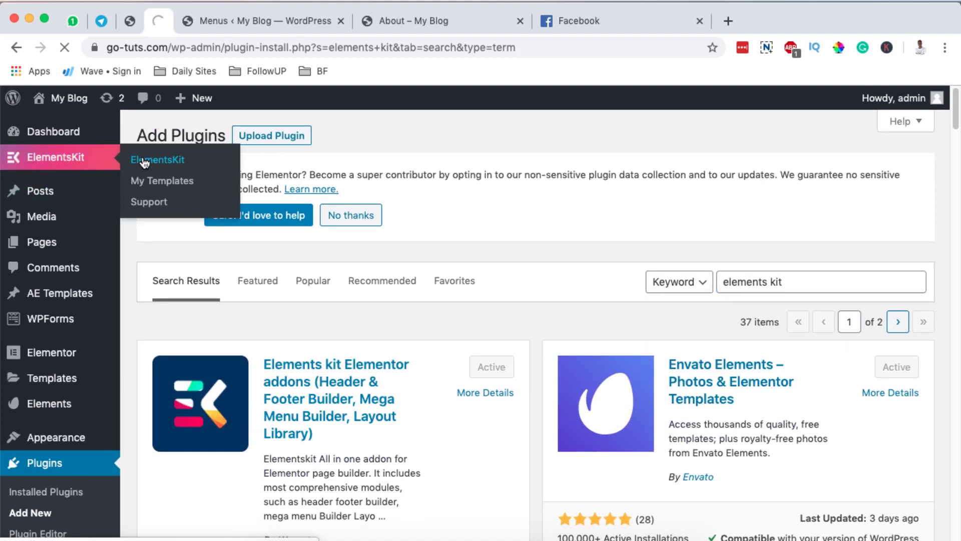
{"action": "scroll", "coordinate": [428, 397], "scroll_direction": "down", "scroll_amount": 5}
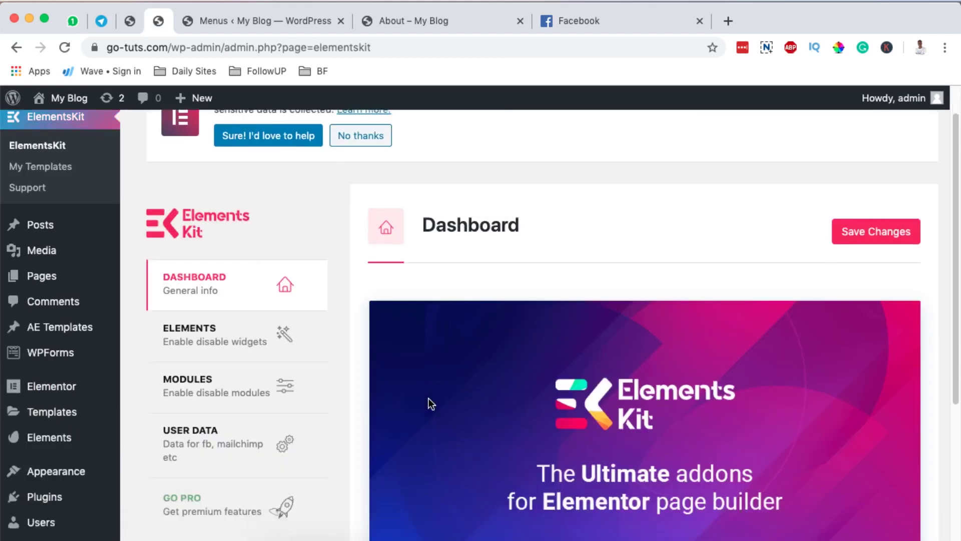
{"action": "scroll", "coordinate": [428, 398], "scroll_direction": "up", "scroll_amount": 5}
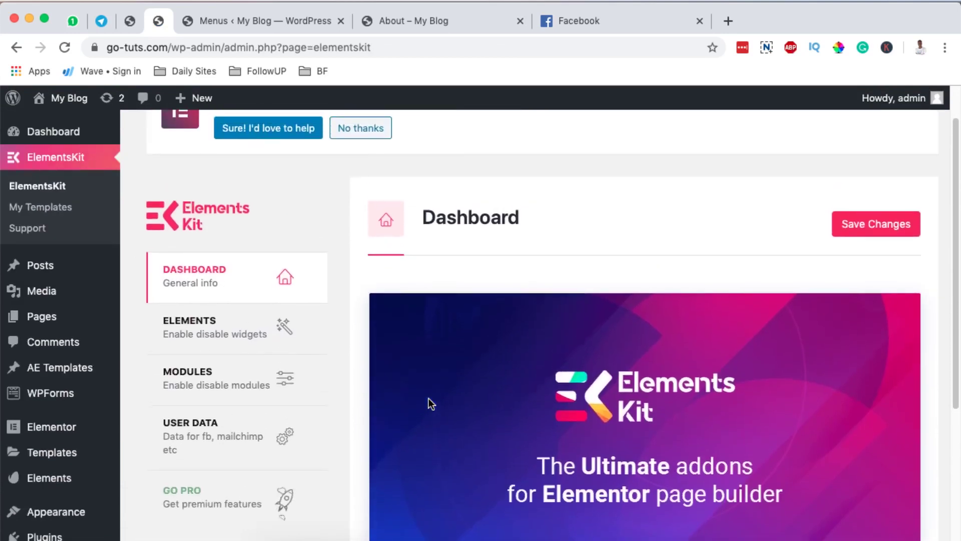
- Browse the full list of ElementsKit widgets on the Elements tab
{"action": "left_click", "coordinate": [193, 335]}
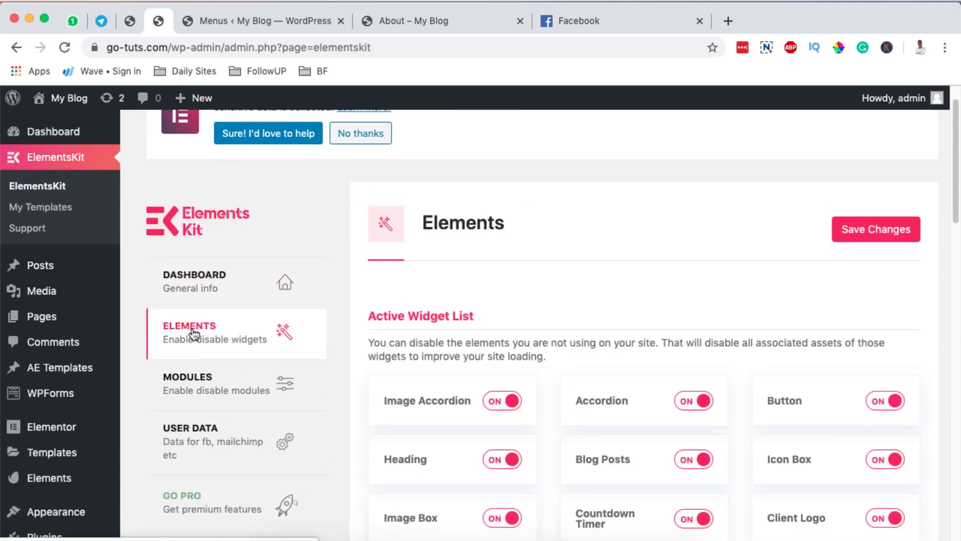
{"action": "scroll", "coordinate": [509, 388], "scroll_direction": "down", "scroll_amount": 1}
{"action": "scroll", "coordinate": [509, 388], "scroll_direction": "down", "scroll_amount": 5}
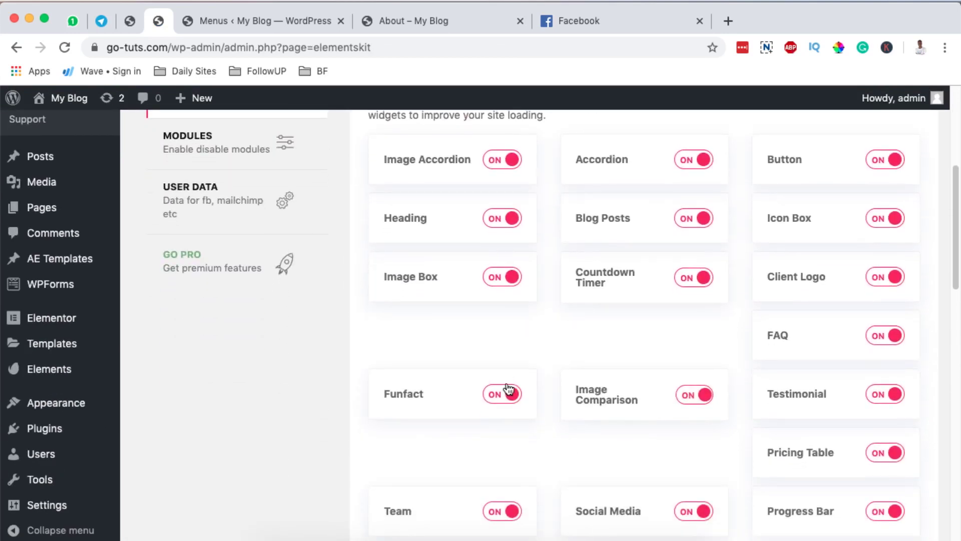
{"action": "scroll", "coordinate": [725, 420], "scroll_direction": "down", "scroll_amount": 3}
{"action": "scroll", "coordinate": [738, 427], "scroll_direction": "down", "scroll_amount": 8}
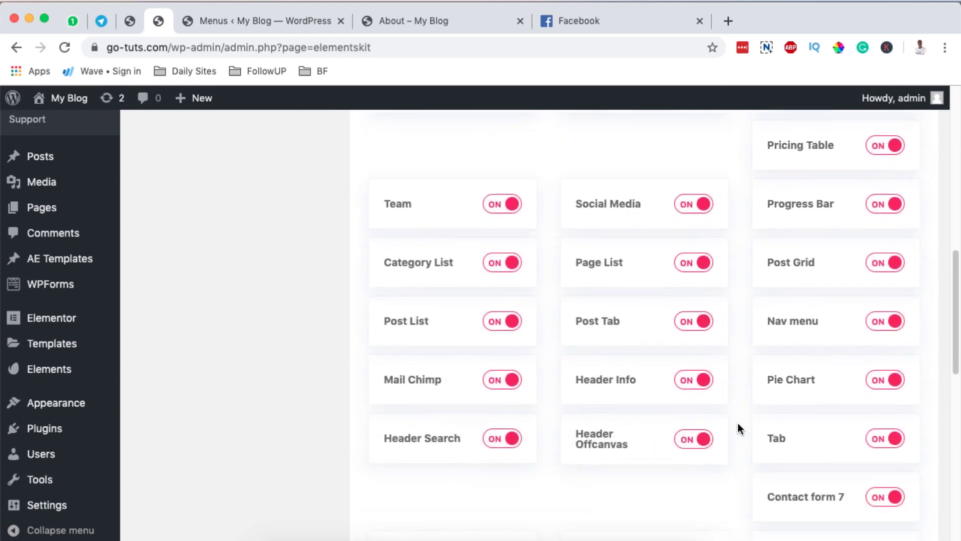
{"action": "scroll", "coordinate": [737, 423], "scroll_direction": "down", "scroll_amount": 6}
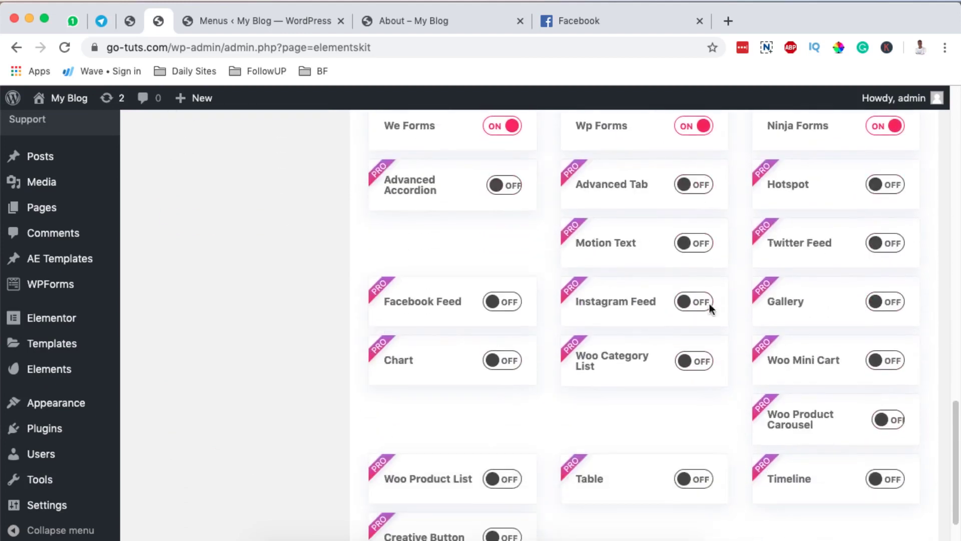
{"action": "scroll", "coordinate": [560, 253], "scroll_direction": "down", "scroll_amount": 2}
{"action": "scroll", "coordinate": [560, 253], "scroll_direction": "up", "scroll_amount": 20}
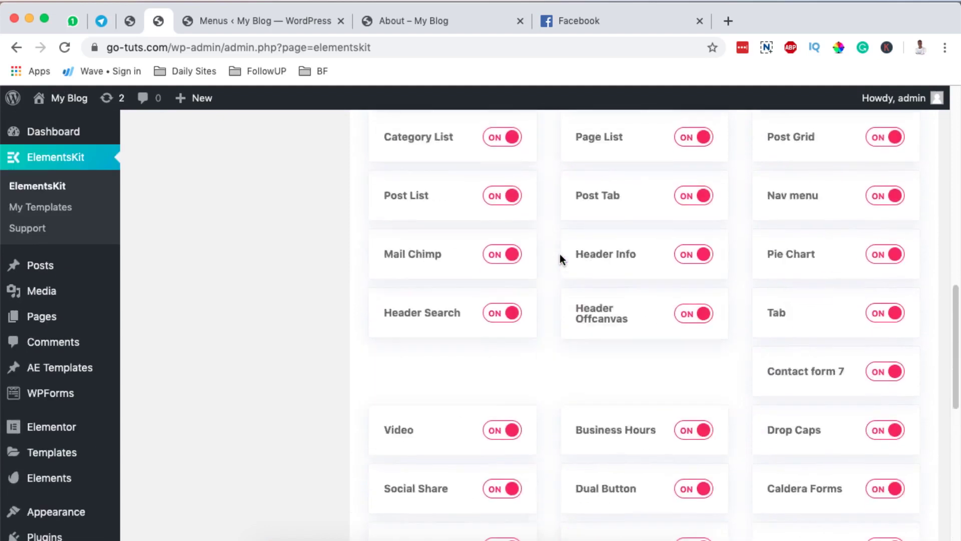
{"action": "scroll", "coordinate": [560, 254], "scroll_direction": "up", "scroll_amount": 3}
- On the Modules list, re-enable the Megamenu module and save the settings
{"action": "left_click", "coordinate": [181, 336]}
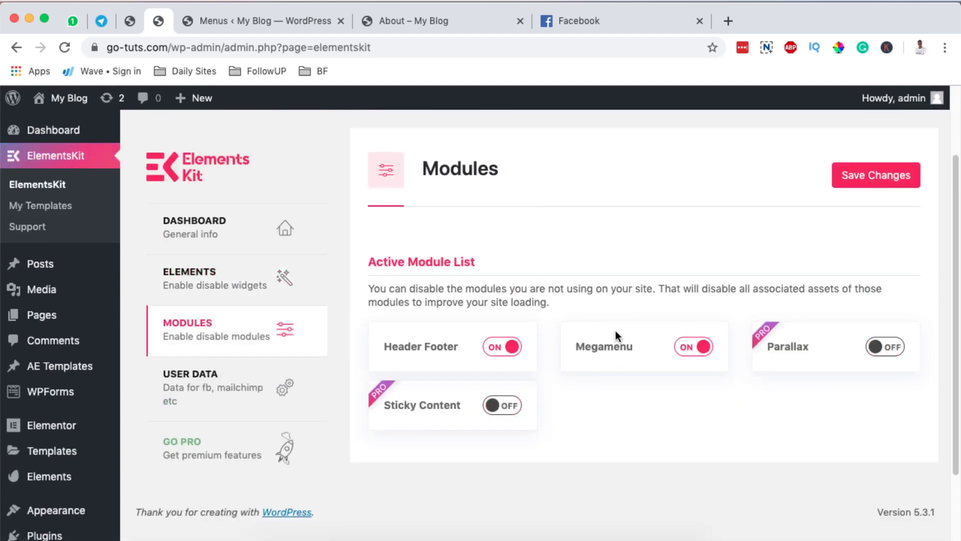
{"action": "left_click", "coordinate": [689, 350]}
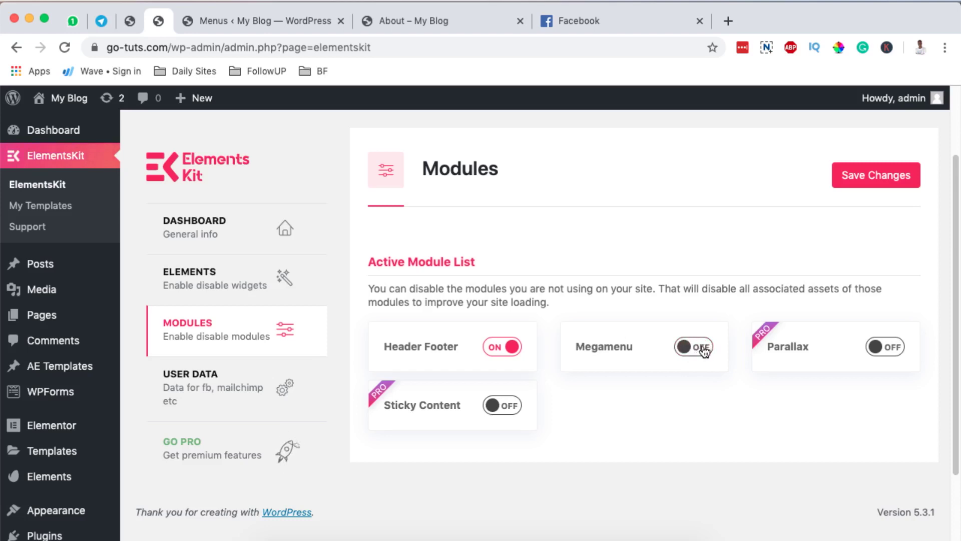
{"action": "left_click", "coordinate": [704, 351]}
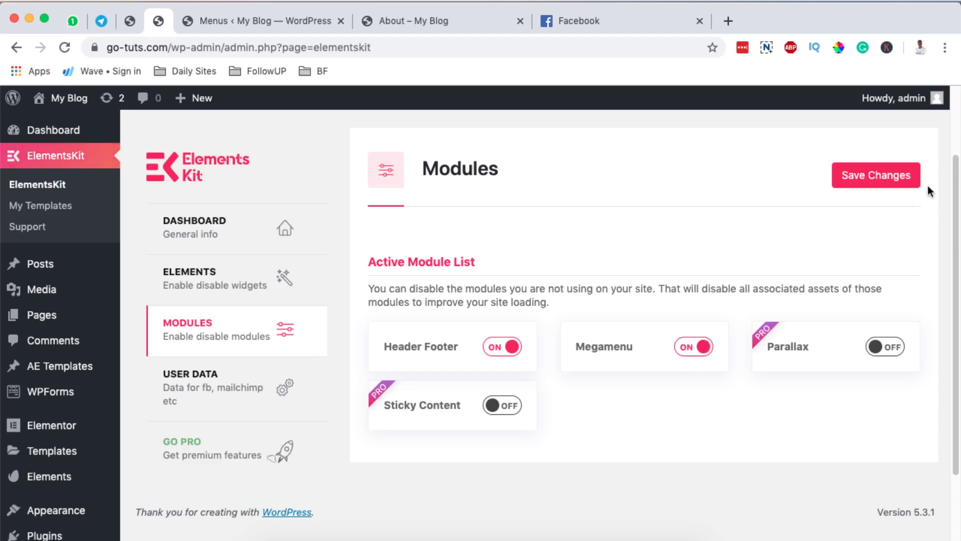
{"action": "left_click", "coordinate": [873, 184]}
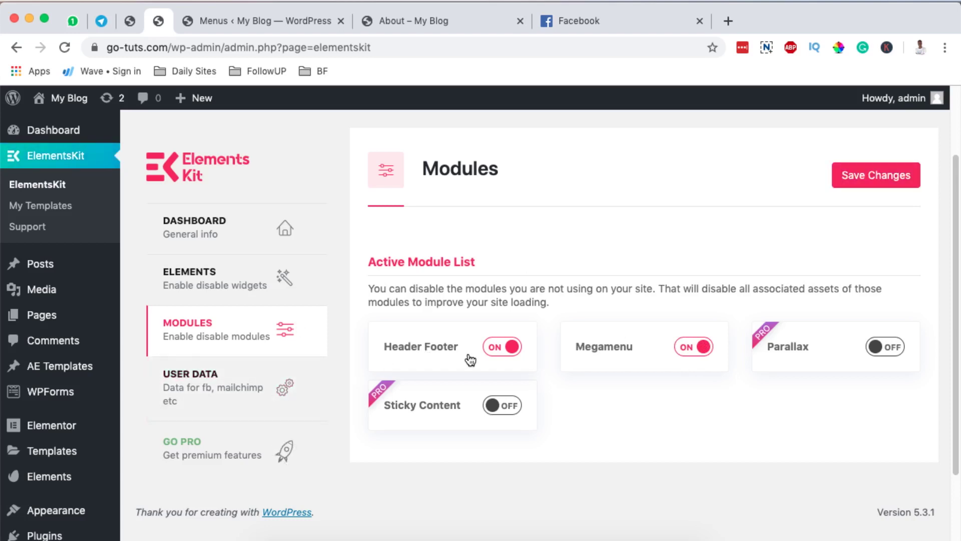
- Re-enable the Header Footer module and save the module settings
{"action": "left_click", "coordinate": [493, 353]}
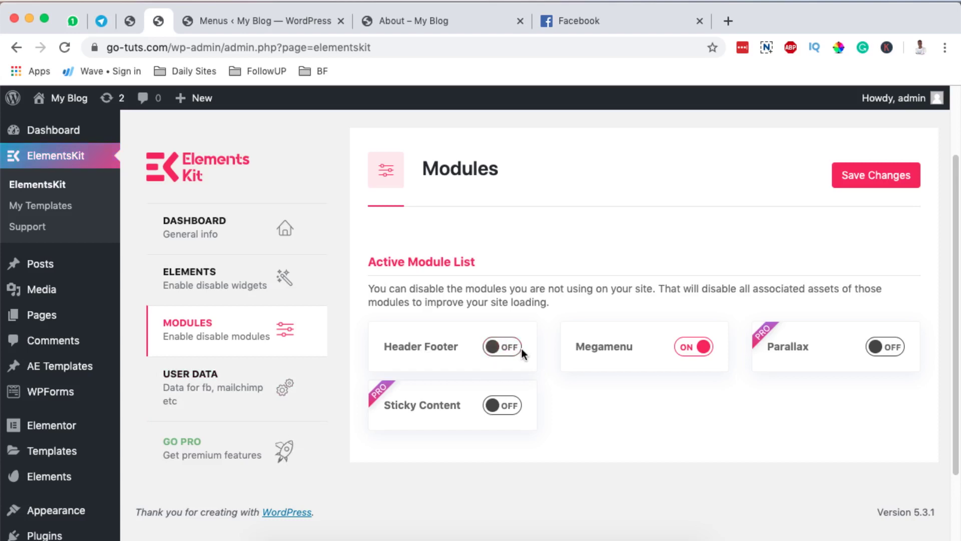
{"action": "left_click", "coordinate": [515, 354]}
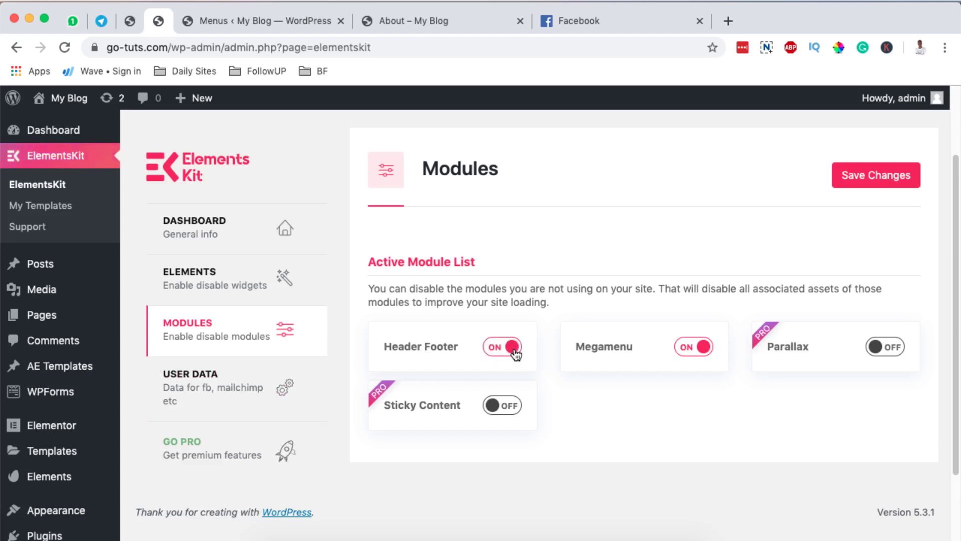
{"action": "left_click", "coordinate": [861, 179]}
{"action": "left_click", "coordinate": [854, 181]}
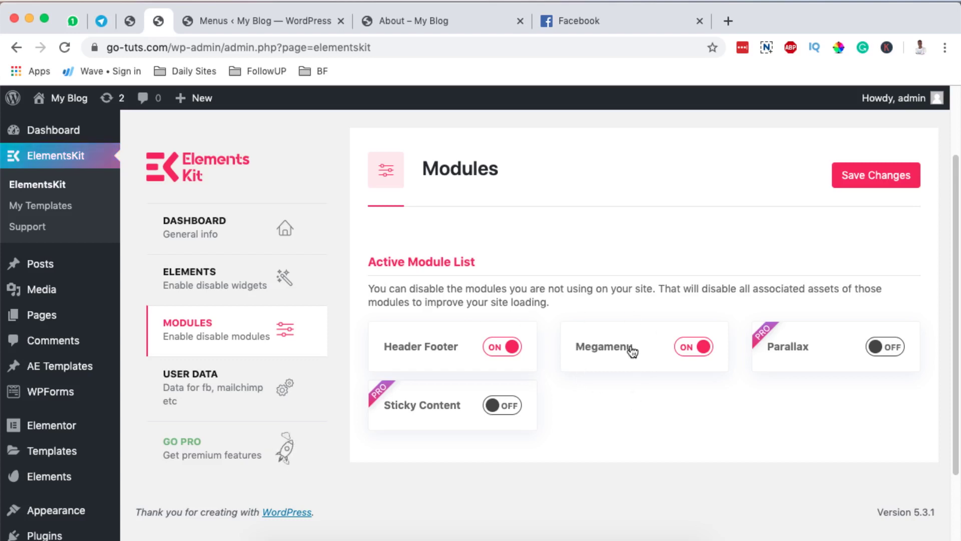
{"action": "scroll", "coordinate": [630, 350], "scroll_direction": "down", "scroll_amount": 3}
{"action": "scroll", "coordinate": [630, 349], "scroll_direction": "up", "scroll_amount": 3}
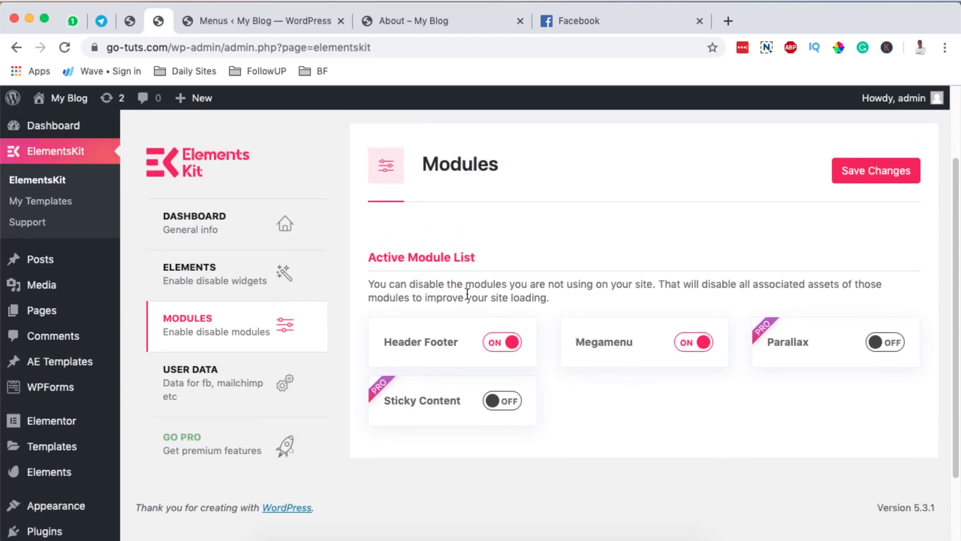
{"action": "left_click", "coordinate": [42, 200]}
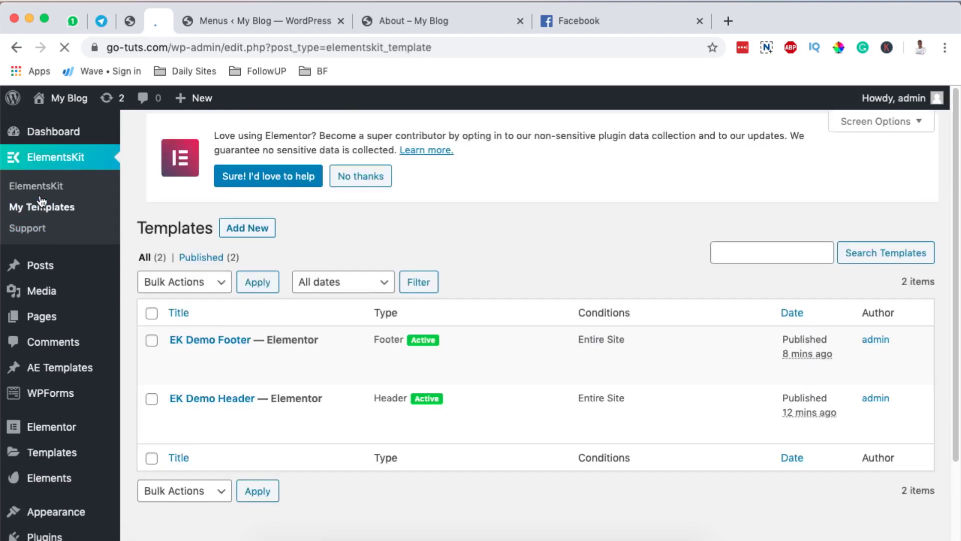
{"action": "scroll", "coordinate": [280, 285], "scroll_direction": "down", "scroll_amount": 5}
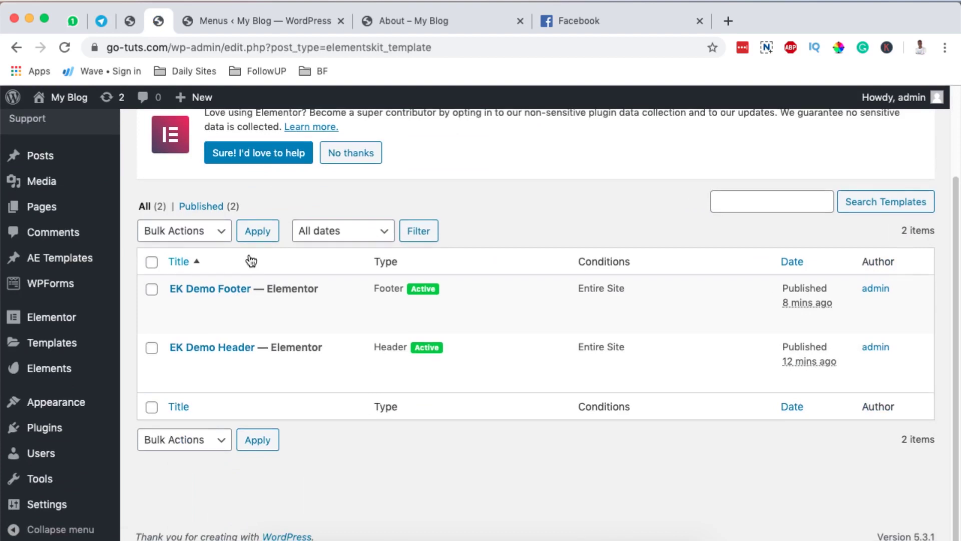
{"action": "scroll", "coordinate": [251, 258], "scroll_direction": "up", "scroll_amount": 5}
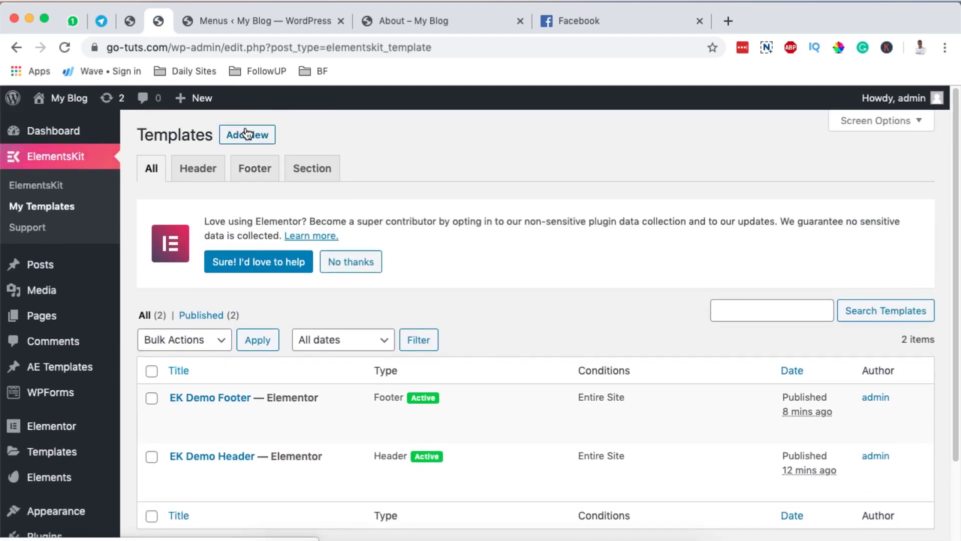
{"action": "scroll", "coordinate": [550, 284], "scroll_direction": "down", "scroll_amount": 3}
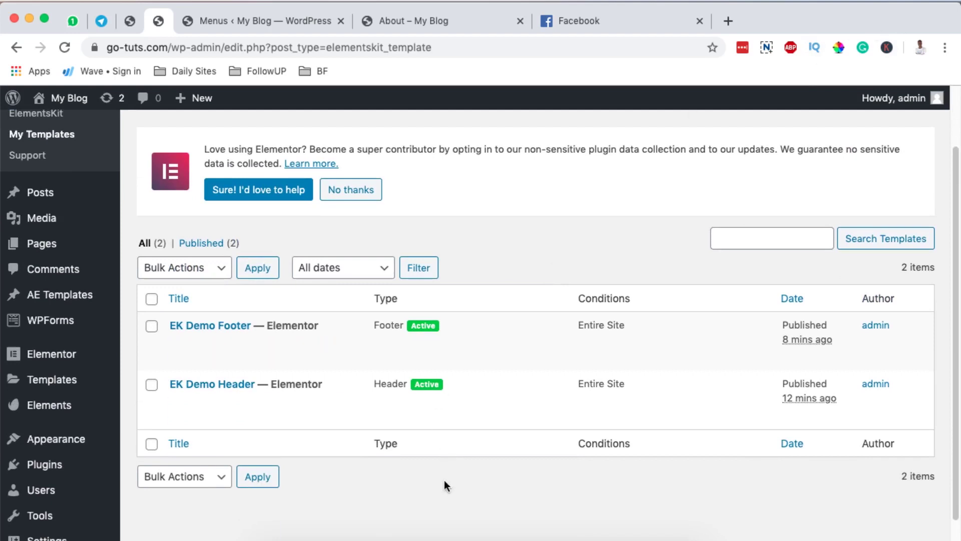
{"action": "scroll", "coordinate": [444, 499], "scroll_direction": "up", "scroll_amount": 3}
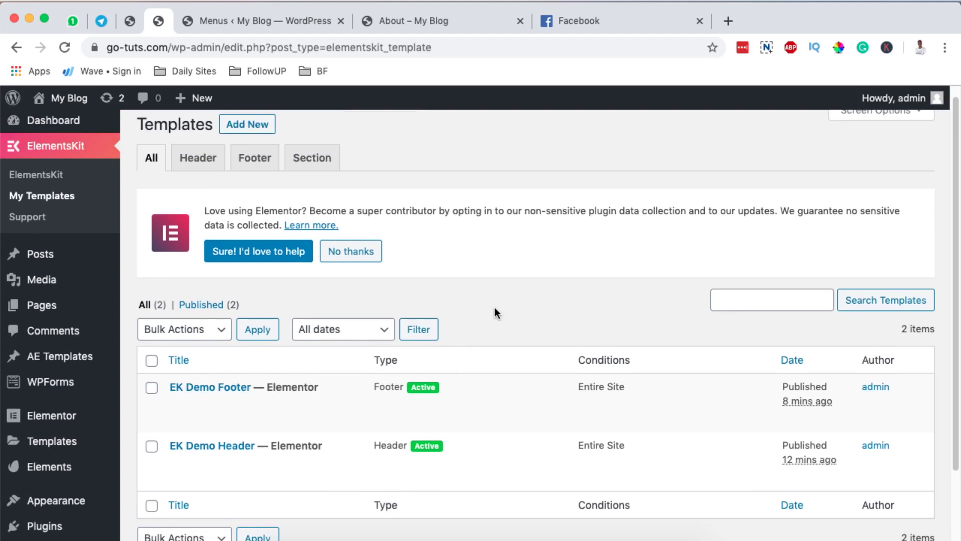
{"action": "scroll", "coordinate": [495, 310], "scroll_direction": "up", "scroll_amount": 1}
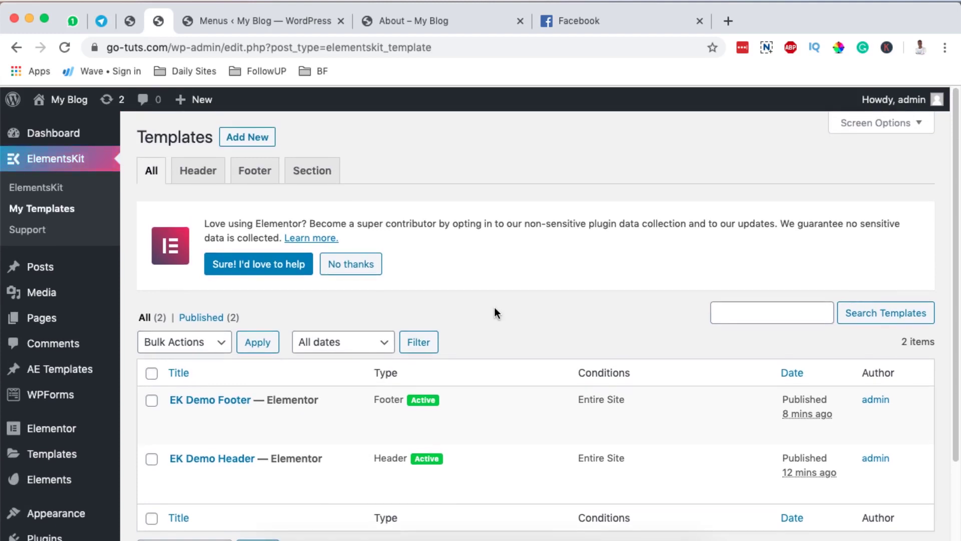
{"action": "scroll", "coordinate": [494, 308], "scroll_direction": "down", "scroll_amount": 5}
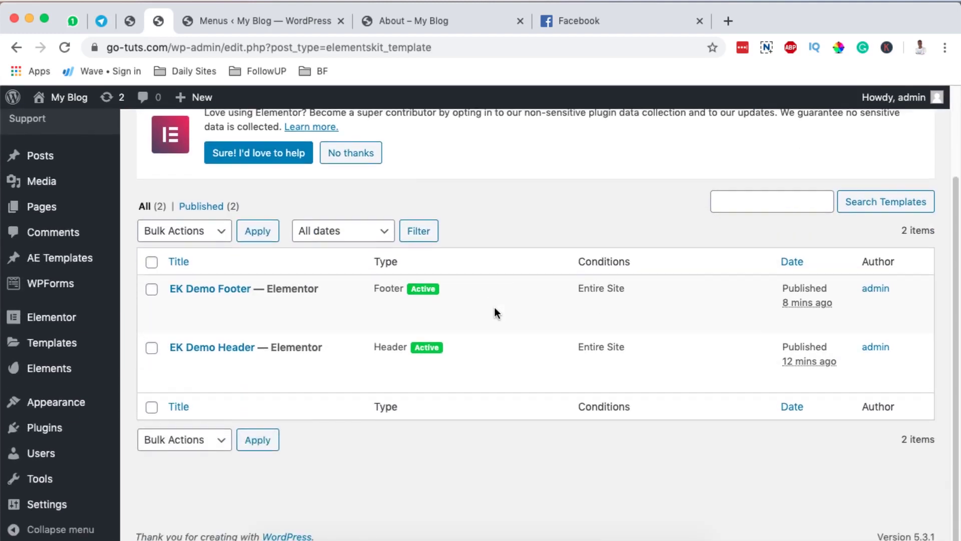
{"action": "scroll", "coordinate": [494, 308], "scroll_direction": "up", "scroll_amount": 3}
{"action": "scroll", "coordinate": [62, 480], "scroll_direction": "down", "scroll_amount": 2}
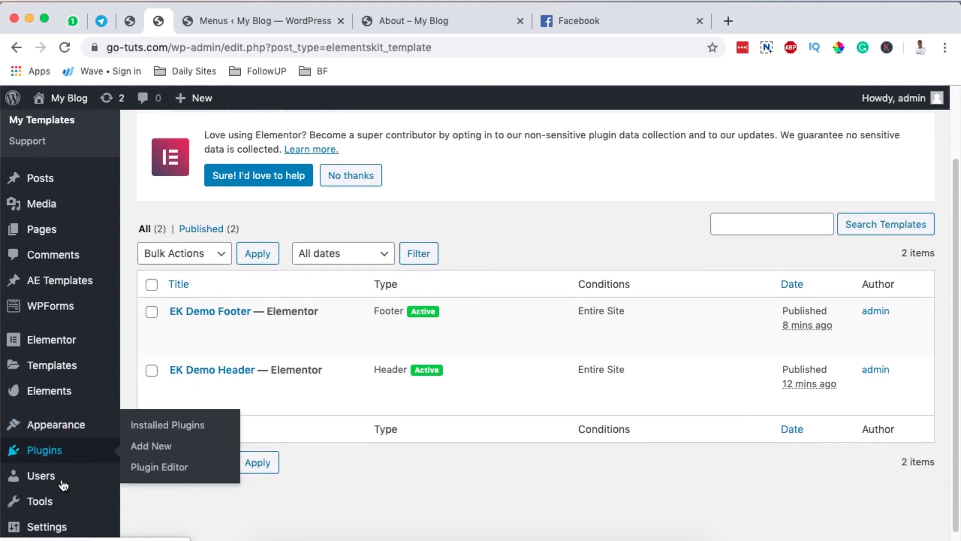
- In Appearance > Menus, enable Megamenu content for the Primary Menu (HOME through CONTACT) and save
{"action": "left_click", "coordinate": [146, 417]}
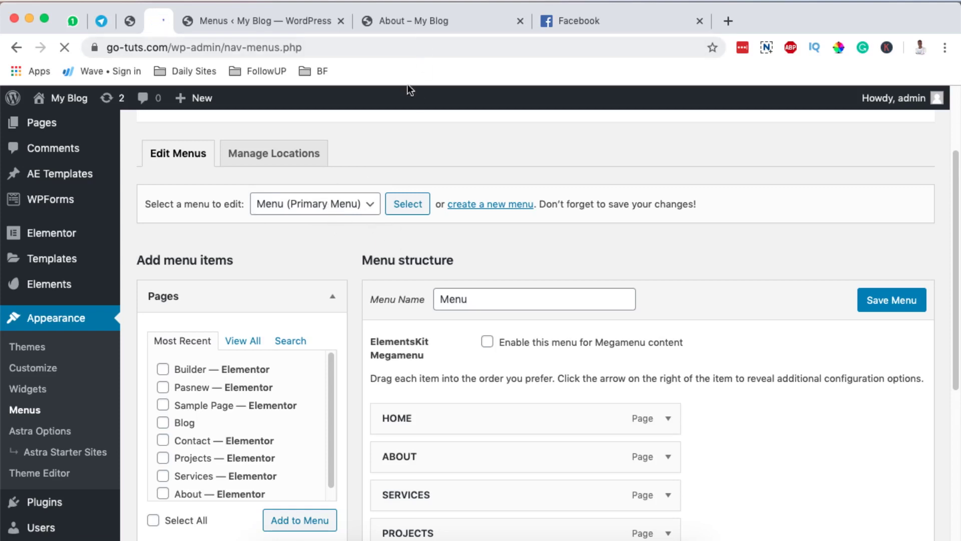
{"action": "scroll", "coordinate": [269, 226], "scroll_direction": "down", "scroll_amount": 3}
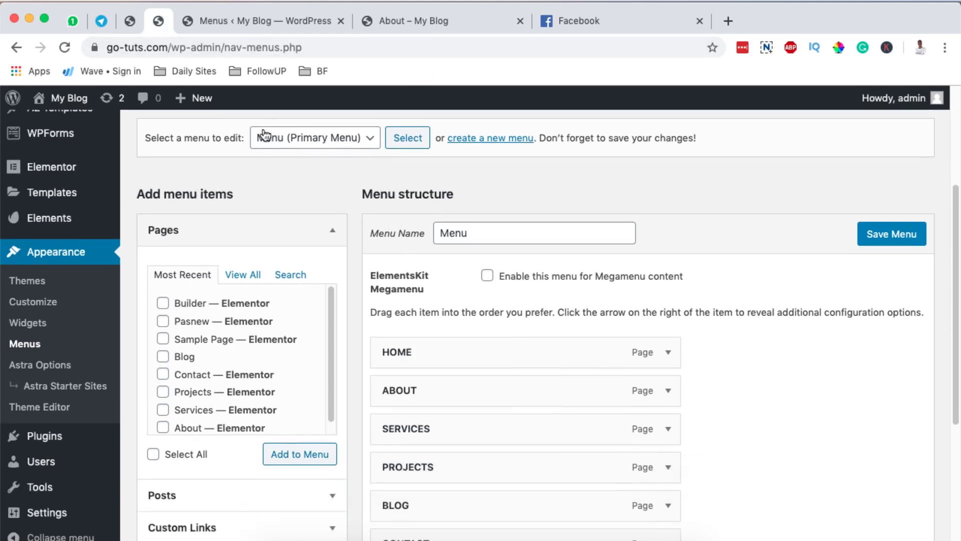
{"action": "scroll", "coordinate": [536, 320], "scroll_direction": "down", "scroll_amount": 2}
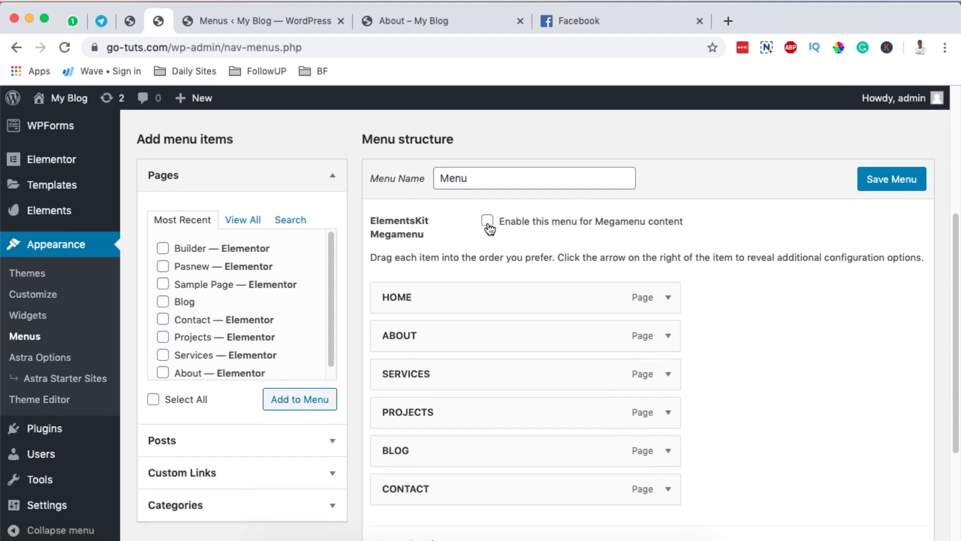
{"action": "left_click", "coordinate": [897, 181]}
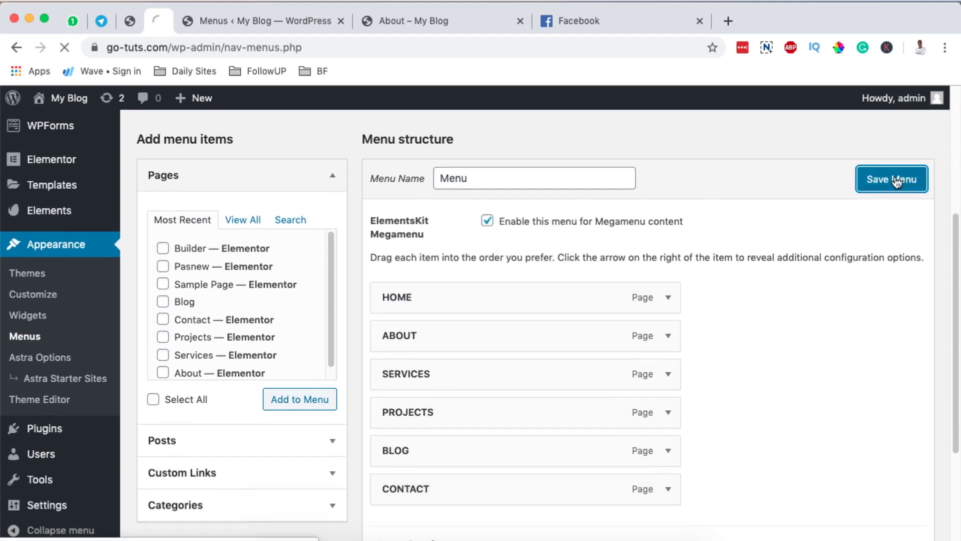
{"action": "scroll", "coordinate": [854, 361], "scroll_direction": "down", "scroll_amount": 3}
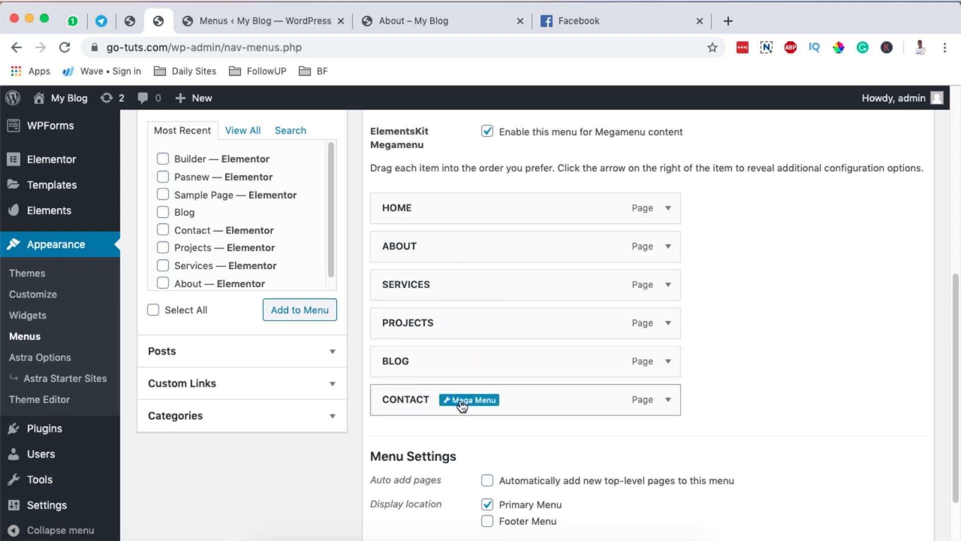
- Open the Mega Menu settings for the ABOUT menu item
{"action": "left_click", "coordinate": [460, 247]}
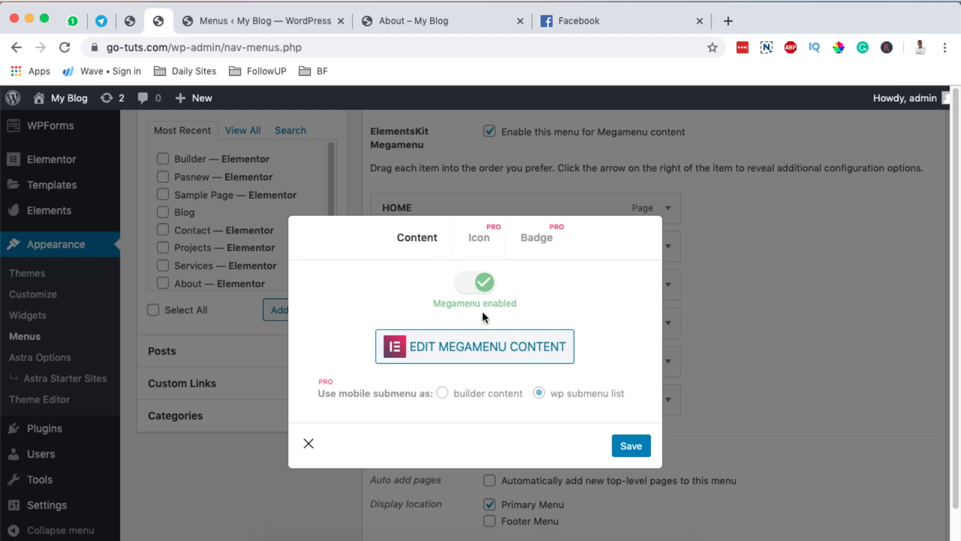
- Launch Elementor on the ABOUT megamenu content and review its six feature boxes
{"action": "left_click", "coordinate": [419, 347]}
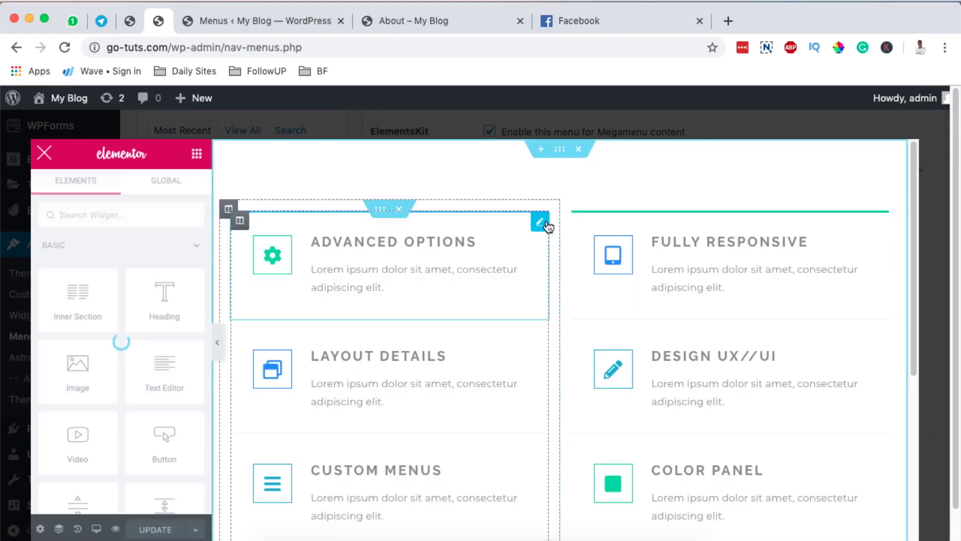
{"action": "scroll", "coordinate": [548, 225], "scroll_direction": "down", "scroll_amount": 3}
{"action": "scroll", "coordinate": [547, 225], "scroll_direction": "up", "scroll_amount": 3}
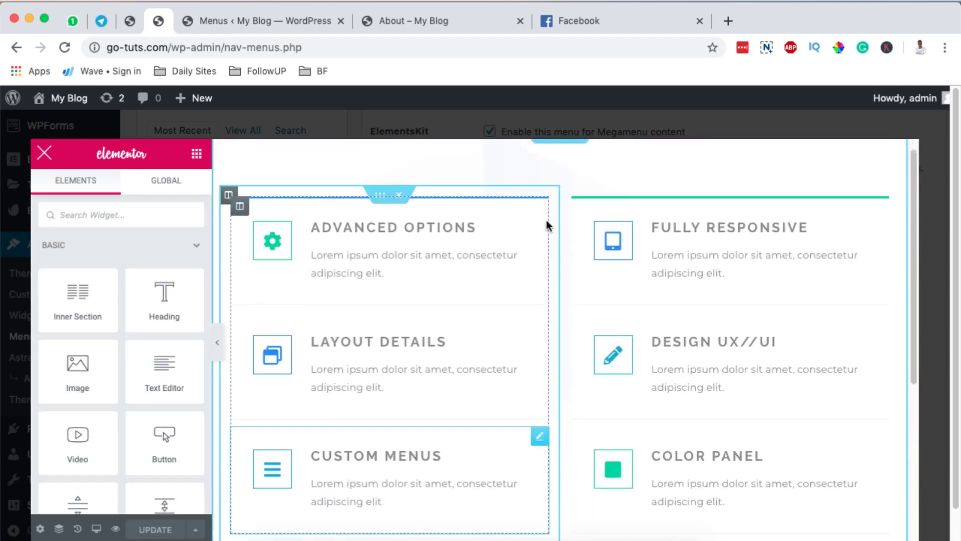
{"action": "scroll", "coordinate": [599, 254], "scroll_direction": "down", "scroll_amount": 5}
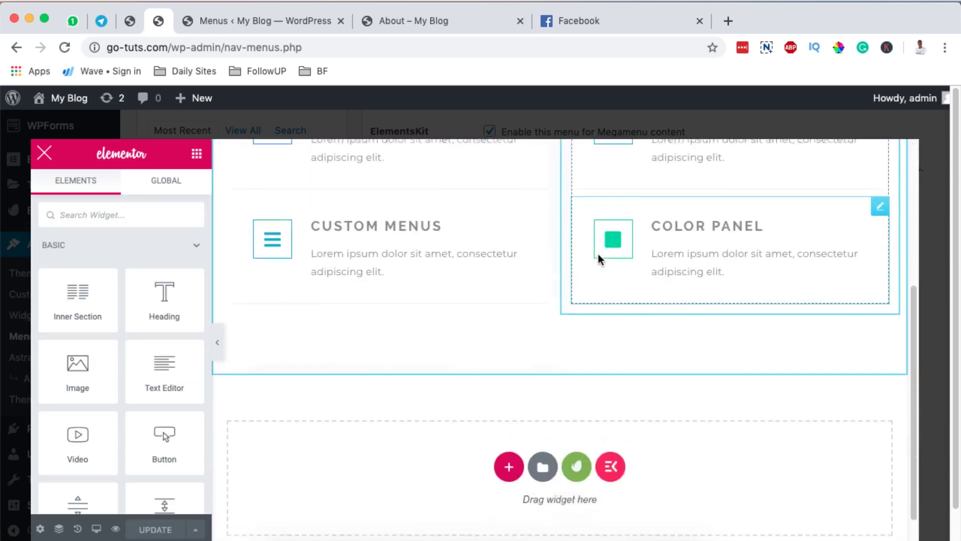
{"action": "scroll", "coordinate": [598, 254], "scroll_direction": "up", "scroll_amount": 5}
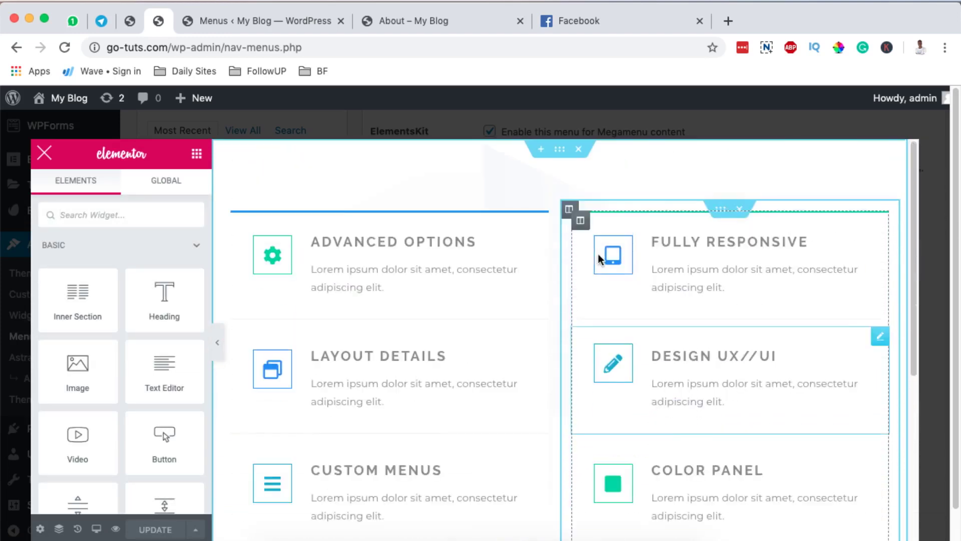
{"action": "scroll", "coordinate": [598, 254], "scroll_direction": "down", "scroll_amount": 6}
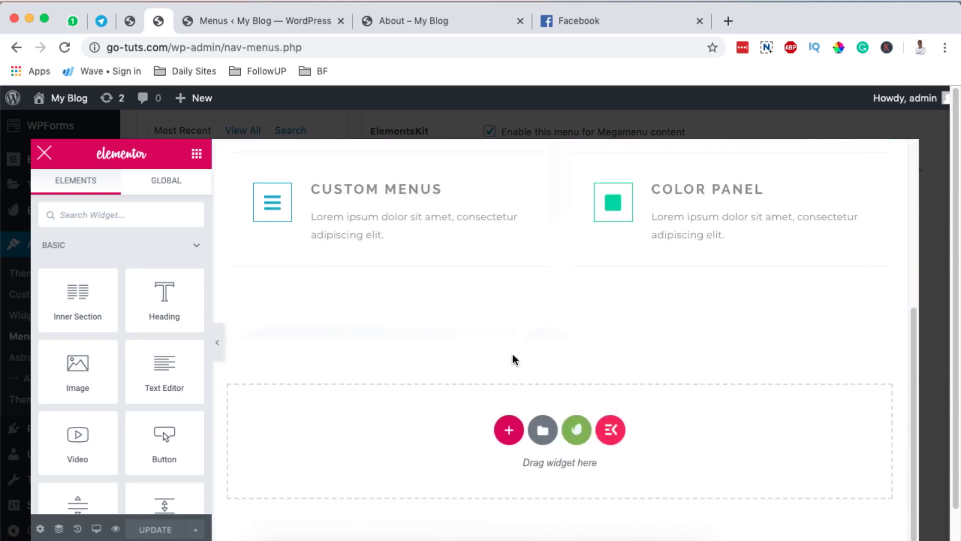
{"action": "left_click", "coordinate": [534, 428]}
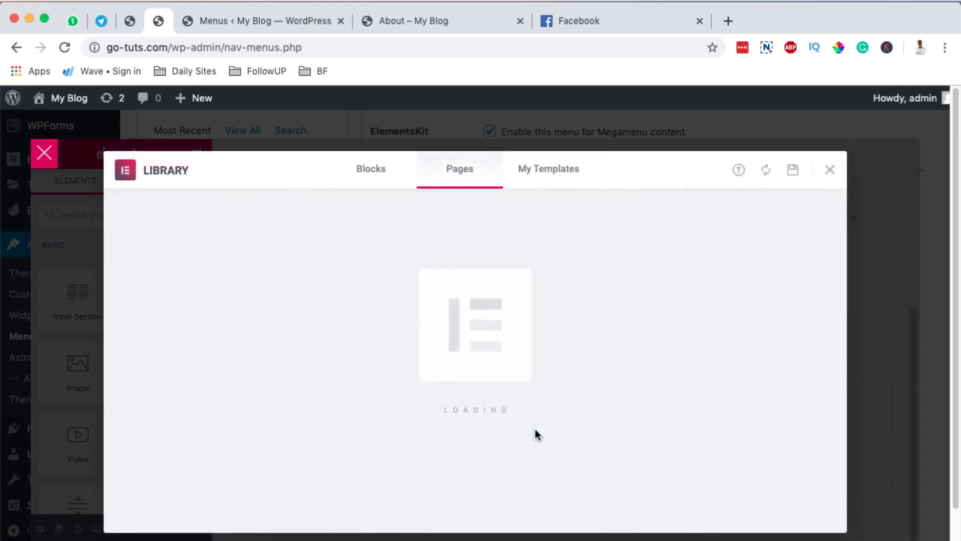
{"action": "left_click", "coordinate": [372, 171]}
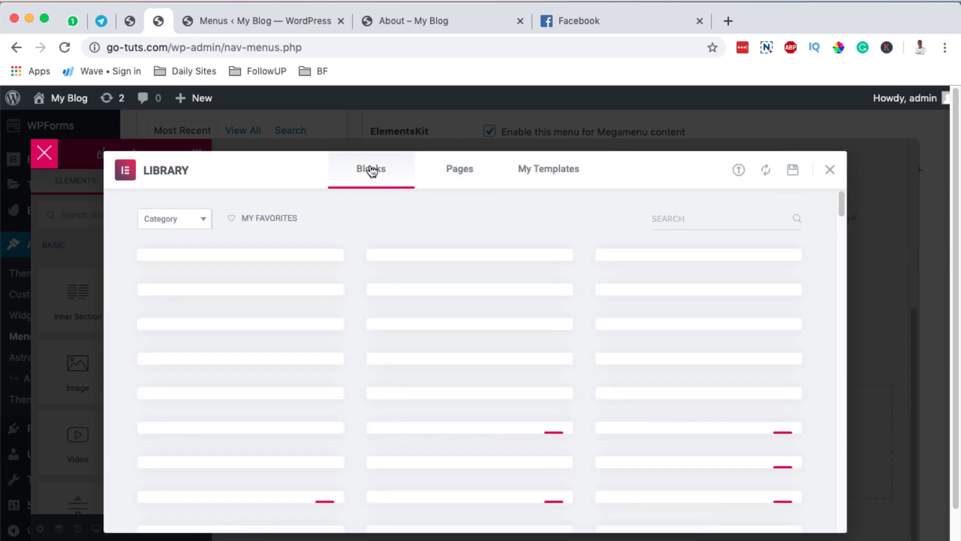
{"action": "scroll", "coordinate": [359, 358], "scroll_direction": "down", "scroll_amount": 10}
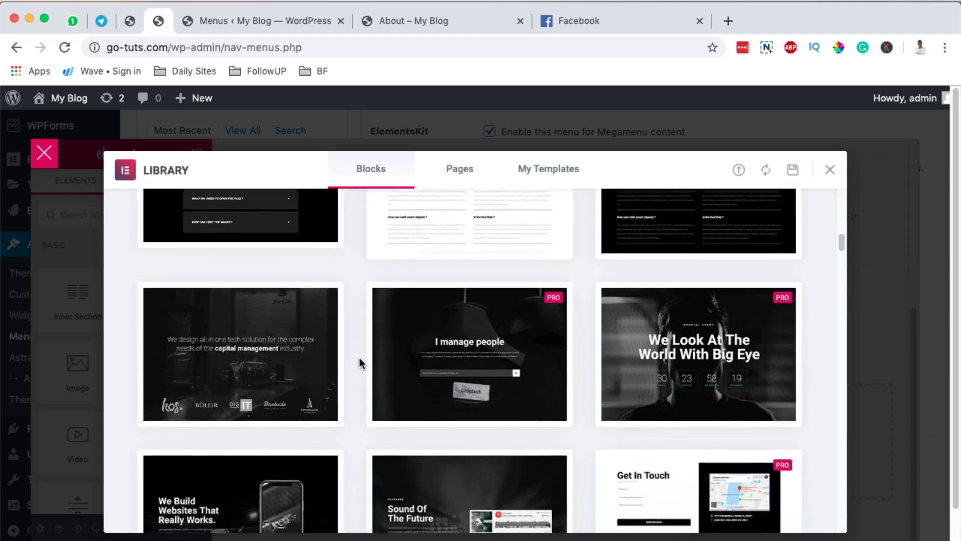
{"action": "scroll", "coordinate": [359, 358], "scroll_direction": "down", "scroll_amount": 10}
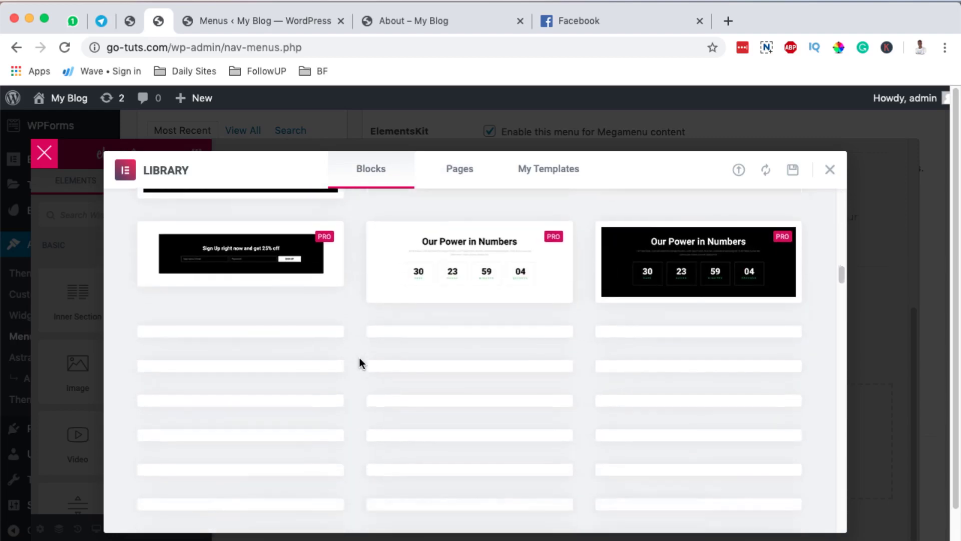
{"action": "scroll", "coordinate": [360, 358], "scroll_direction": "up", "scroll_amount": 5}
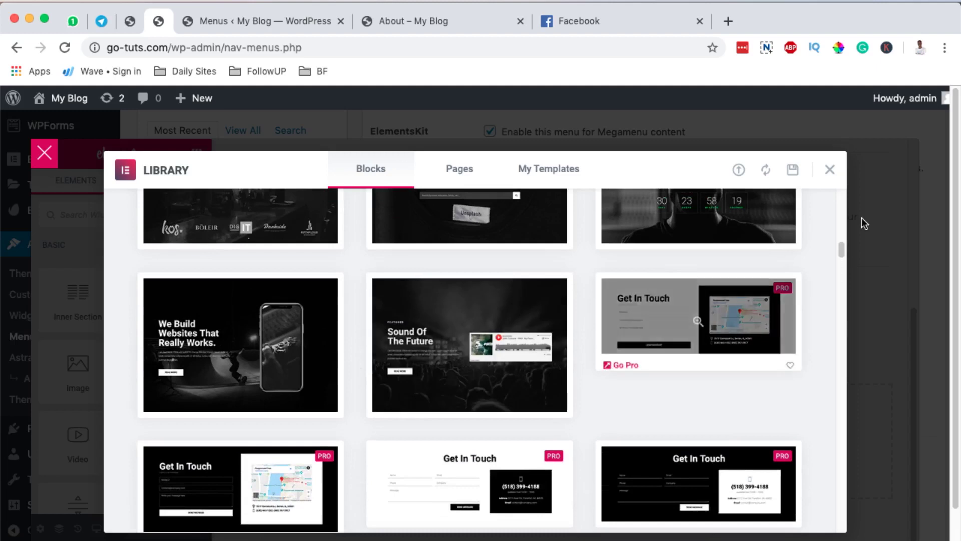
{"action": "left_click", "coordinate": [830, 170]}
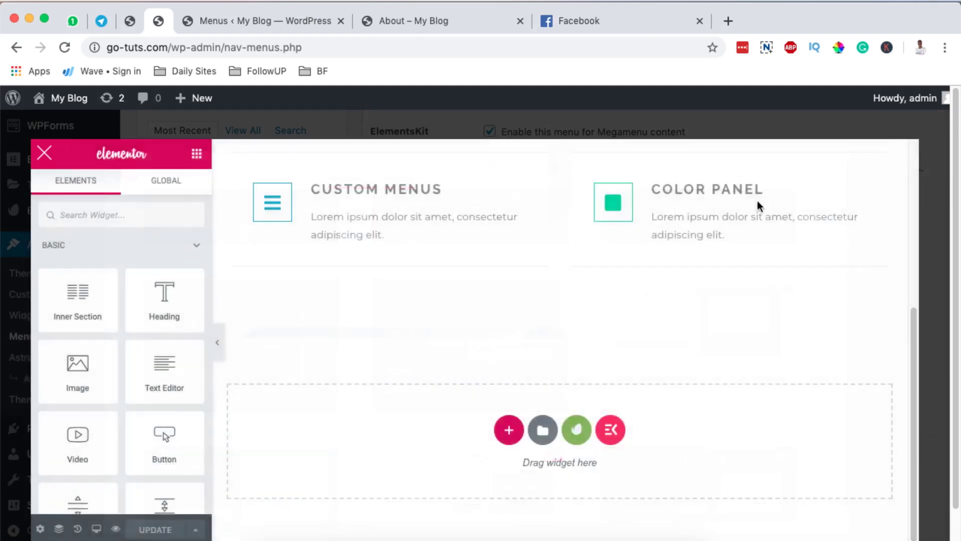
- Start adding a new section below the feature boxes, then cancel it
{"action": "left_click", "coordinate": [507, 431]}
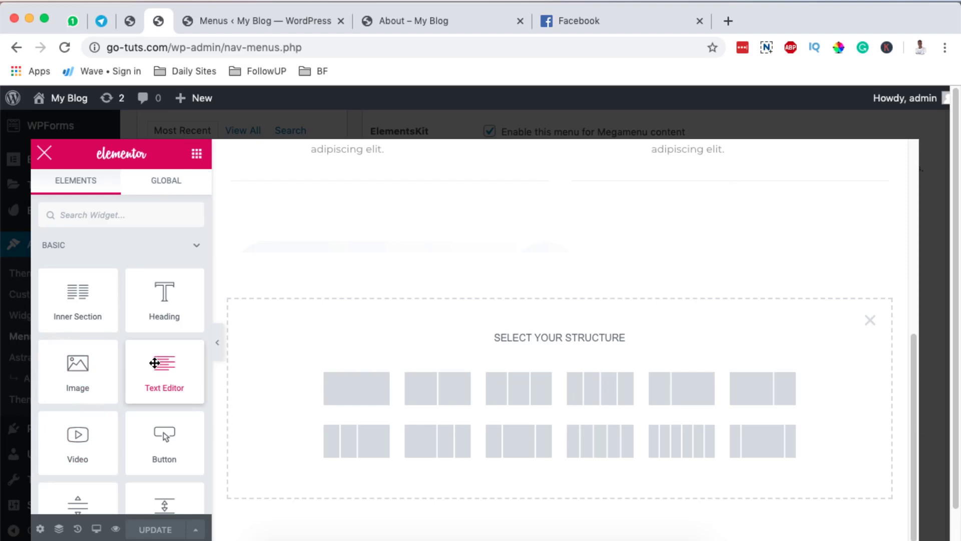
{"action": "left_click", "coordinate": [870, 320]}
{"action": "scroll", "coordinate": [870, 320], "scroll_direction": "up", "scroll_amount": 5}
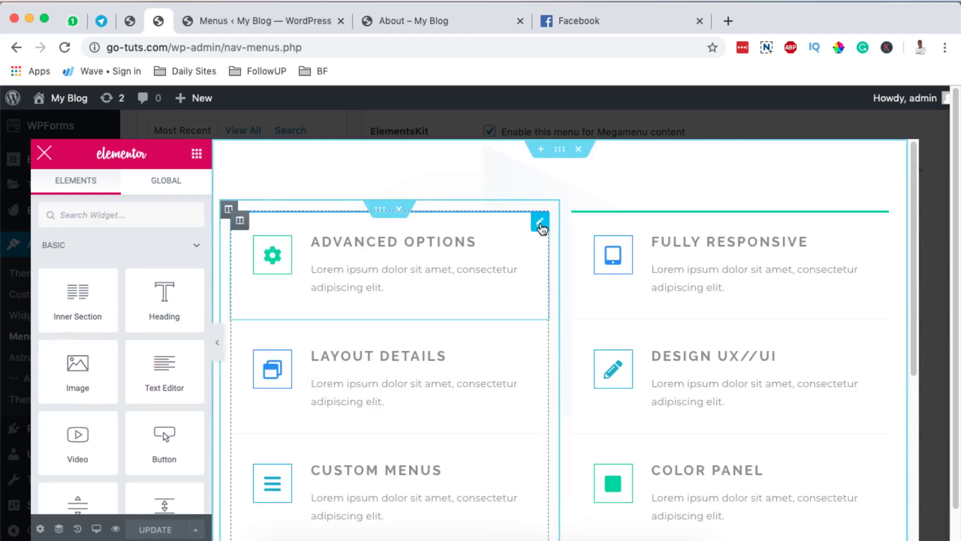
- Review the Advanced Options icon box's style settings and update the megamenu content
{"action": "left_click", "coordinate": [539, 224]}
{"action": "scroll", "coordinate": [103, 435], "scroll_direction": "down", "scroll_amount": 5}
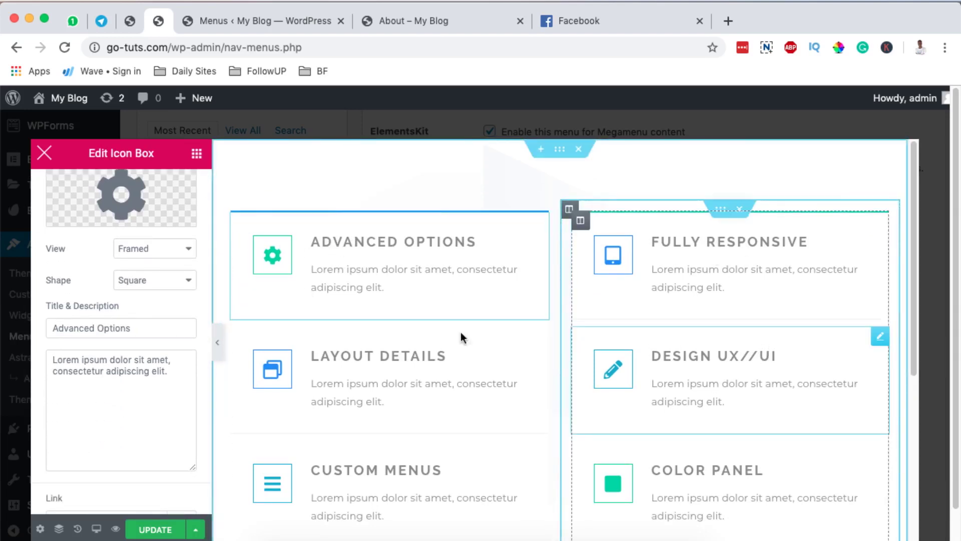
{"action": "scroll", "coordinate": [122, 365], "scroll_direction": "up", "scroll_amount": 4}
{"action": "left_click", "coordinate": [122, 188]}
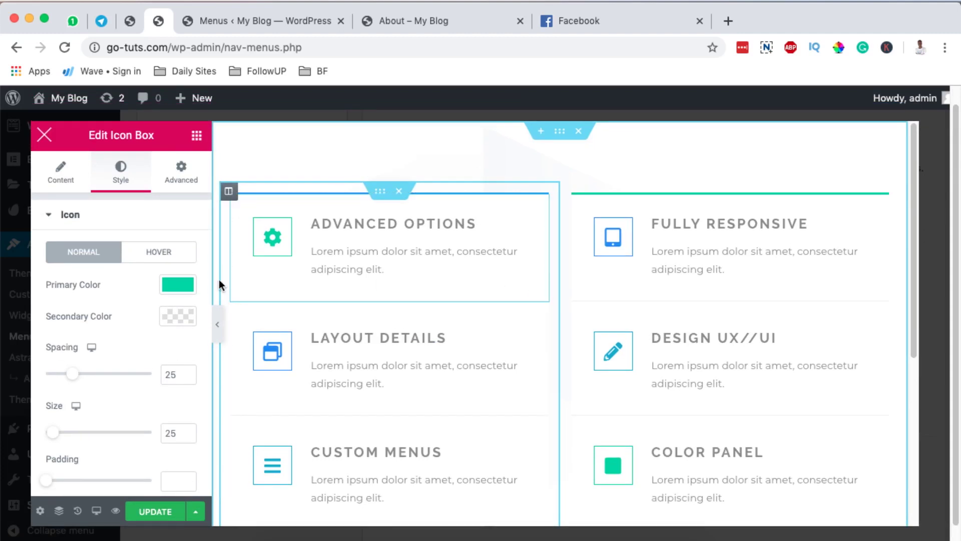
{"action": "scroll", "coordinate": [175, 373], "scroll_direction": "down", "scroll_amount": 4}
{"action": "scroll", "coordinate": [175, 374], "scroll_direction": "up", "scroll_amount": 5}
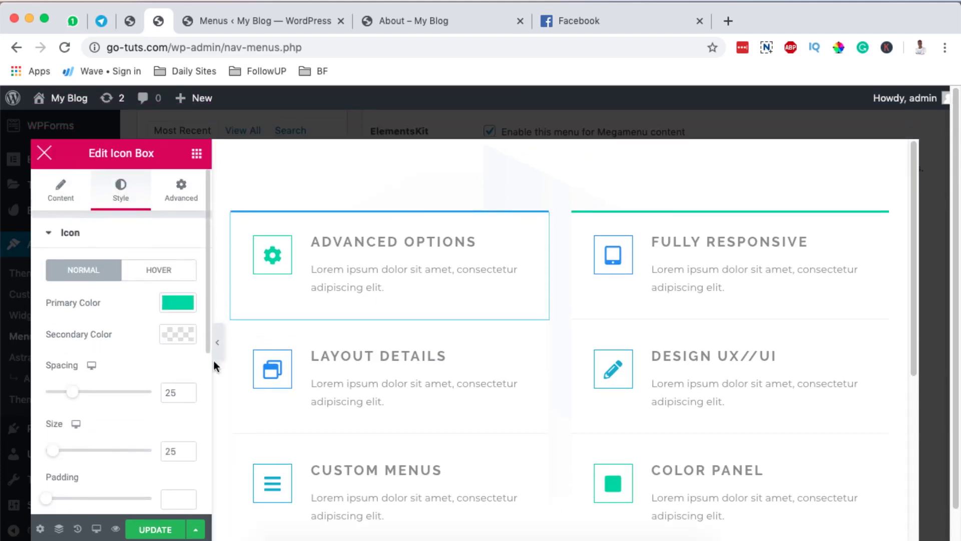
{"action": "left_click", "coordinate": [152, 527]}
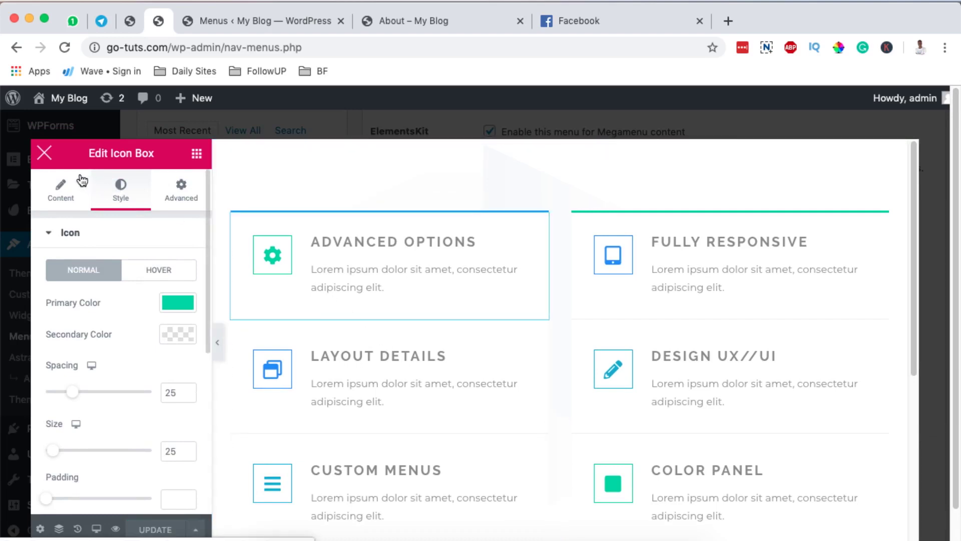
- Close the editor, save and close ABOUT's megamenu settings, then open SERVICES' Mega Menu settings
{"action": "left_click", "coordinate": [44, 152]}
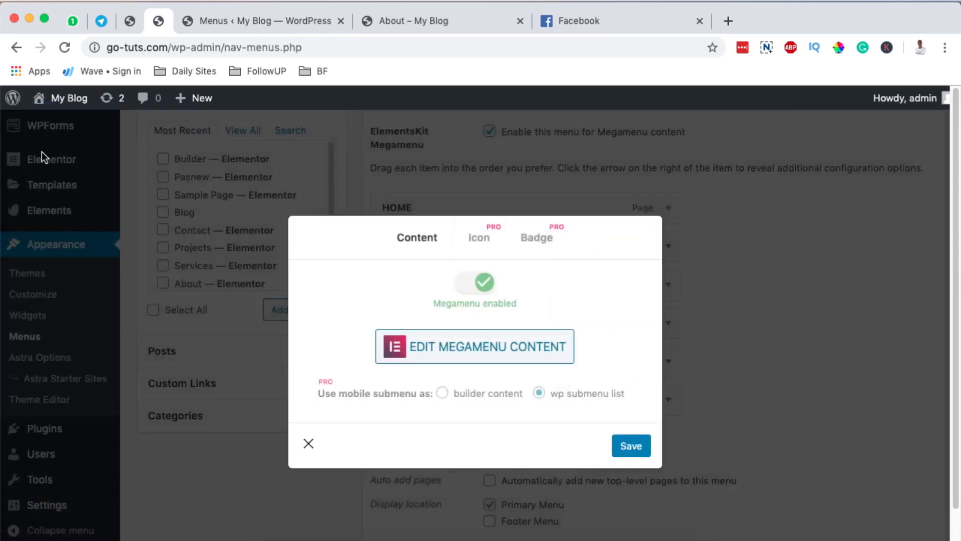
{"action": "left_click", "coordinate": [626, 447]}
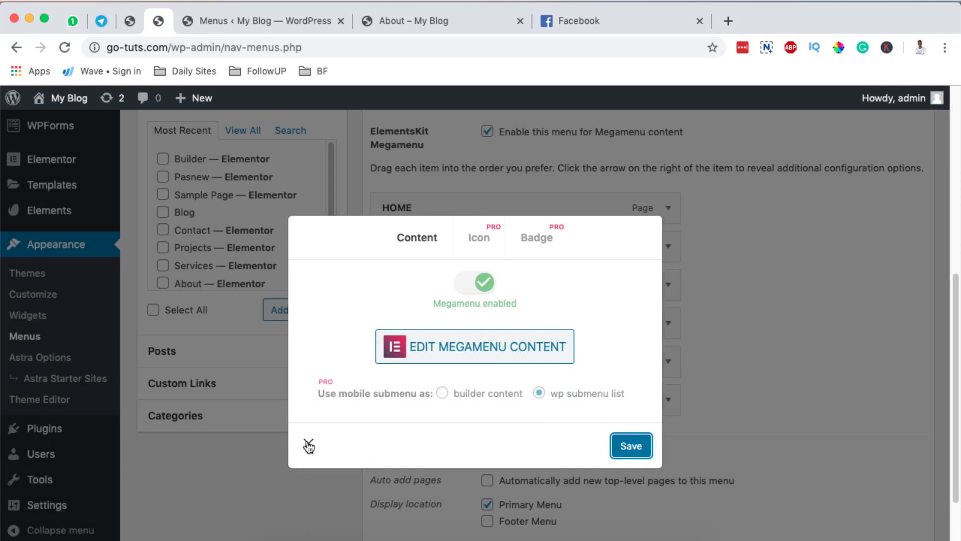
{"action": "left_click", "coordinate": [308, 445]}
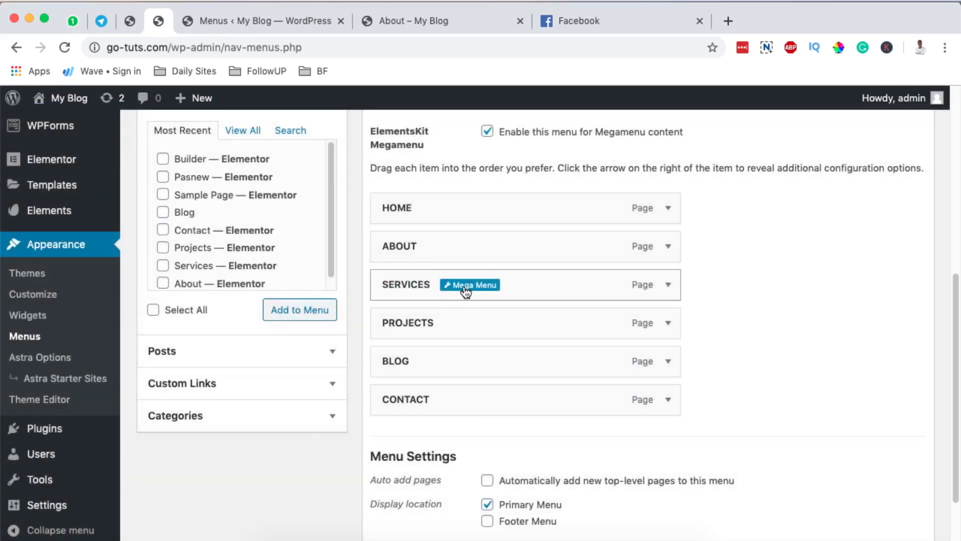
{"action": "left_click", "coordinate": [466, 289]}
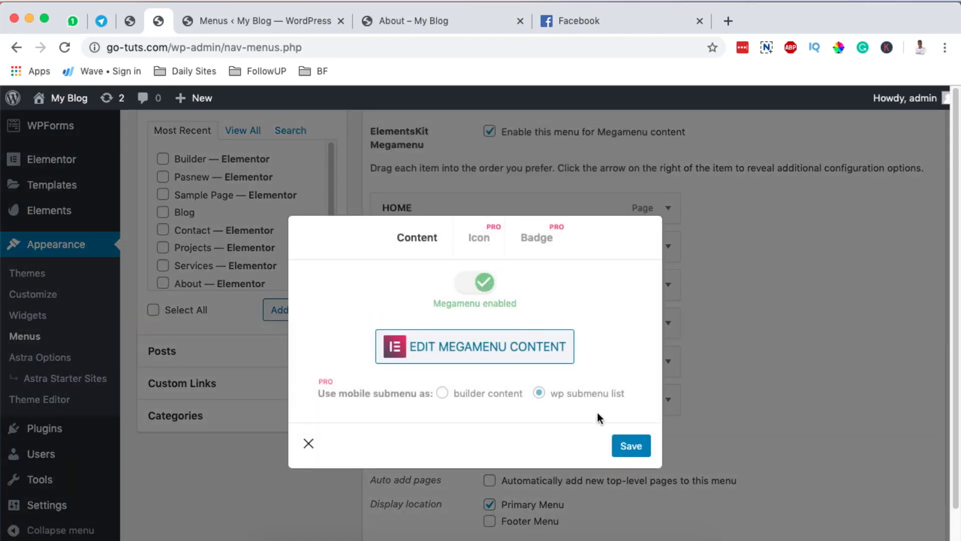
- Open the SERVICES megamenu content in Elementor and review its Services section and three boxes
{"action": "left_click", "coordinate": [482, 338]}
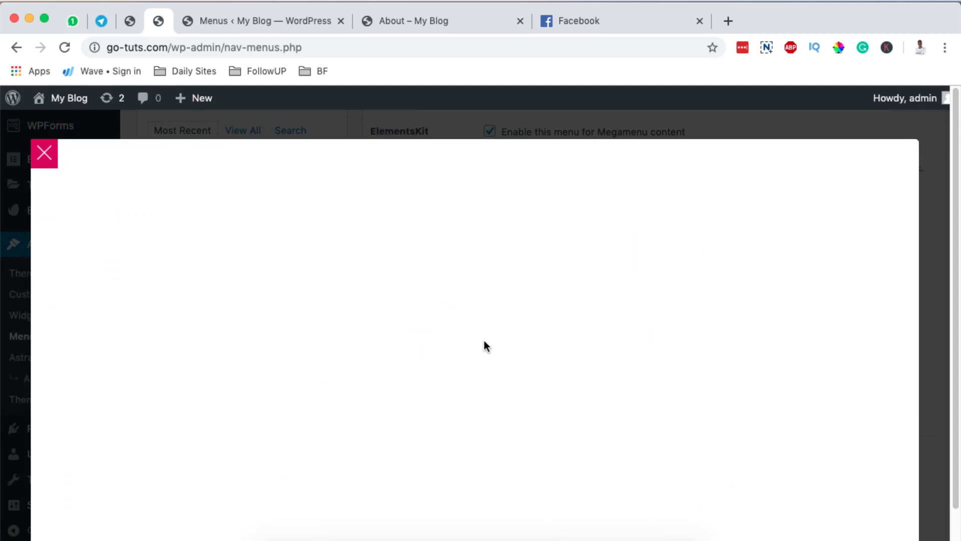
{"action": "scroll", "coordinate": [608, 360], "scroll_direction": "down", "scroll_amount": 5}
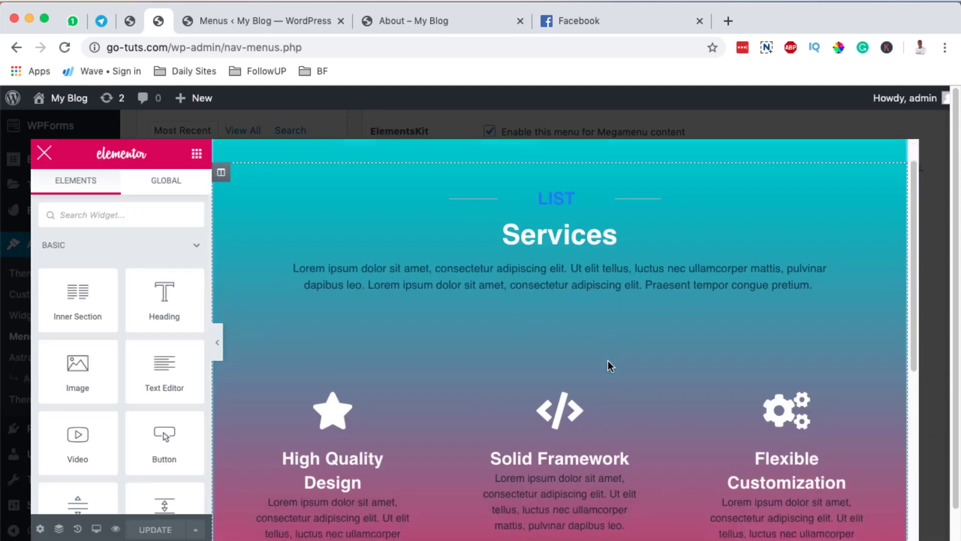
{"action": "scroll", "coordinate": [608, 360], "scroll_direction": "up", "scroll_amount": 4}
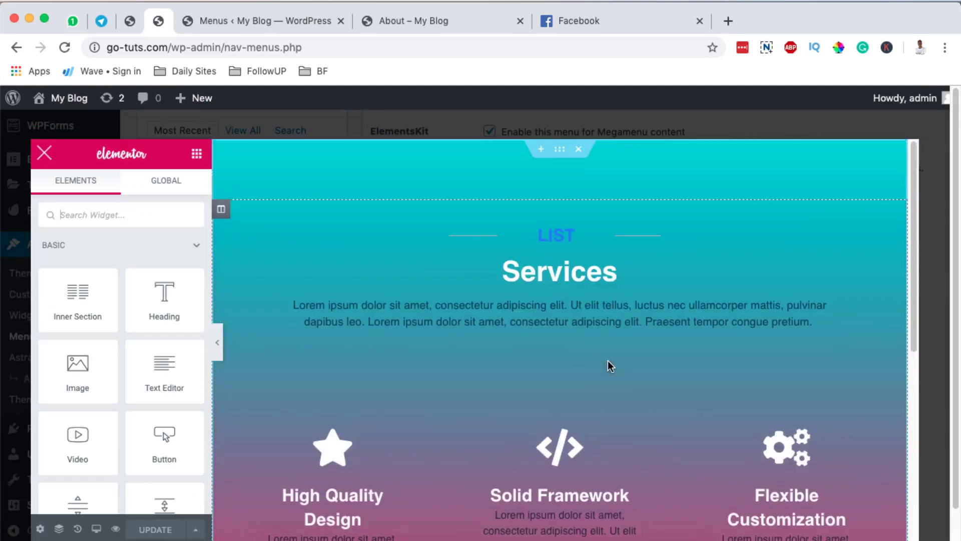
{"action": "scroll", "coordinate": [608, 360], "scroll_direction": "down", "scroll_amount": 6}
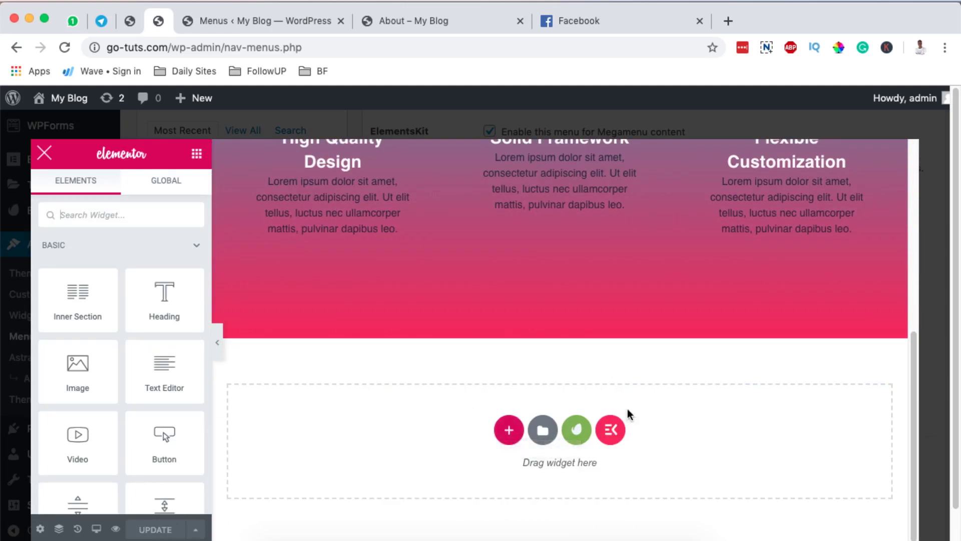
- Try the column structure picker and ElementsKit template library, closing both without adding anything
{"action": "left_click", "coordinate": [508, 429]}
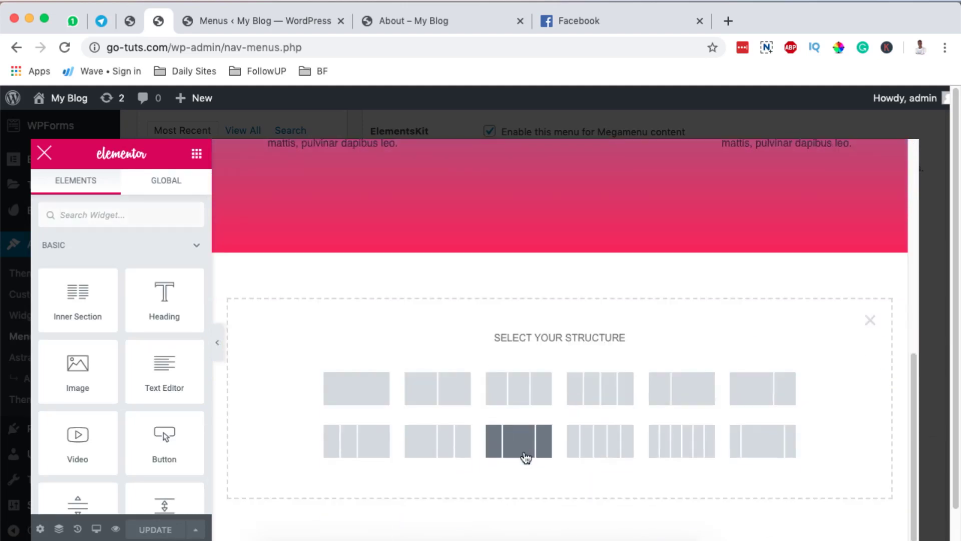
{"action": "left_click", "coordinate": [868, 321]}
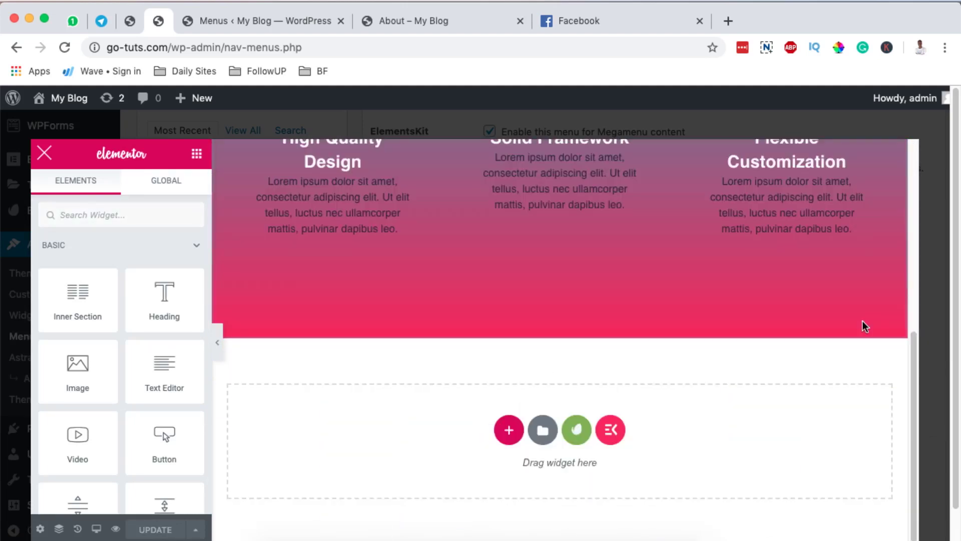
{"action": "left_click", "coordinate": [614, 431]}
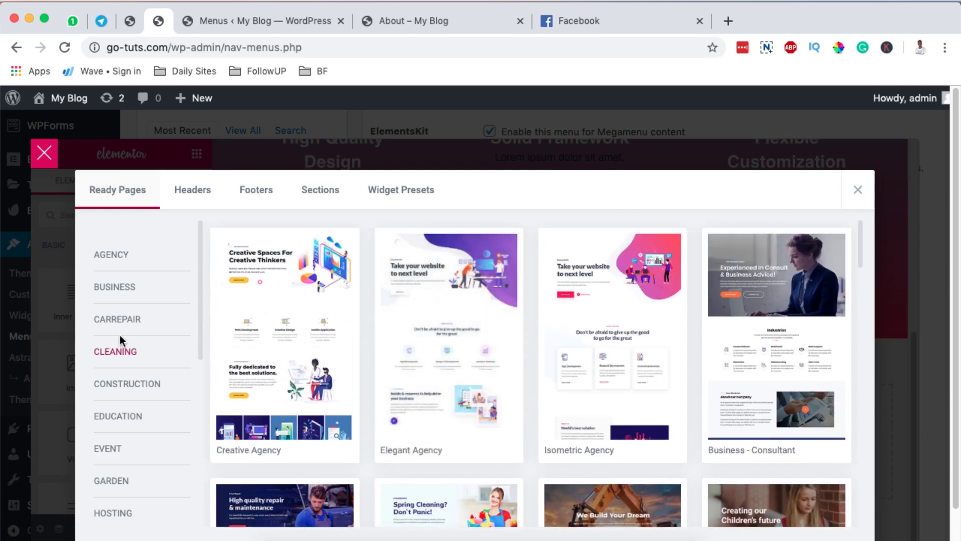
{"action": "scroll", "coordinate": [120, 335], "scroll_direction": "down", "scroll_amount": 3}
{"action": "left_click", "coordinate": [857, 189]}
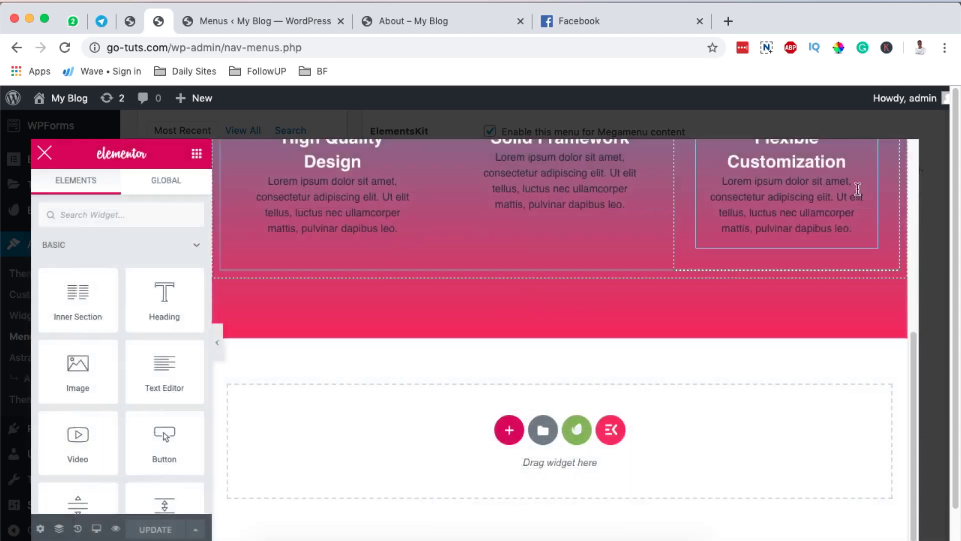
{"action": "scroll", "coordinate": [690, 363], "scroll_direction": "up", "scroll_amount": 7}
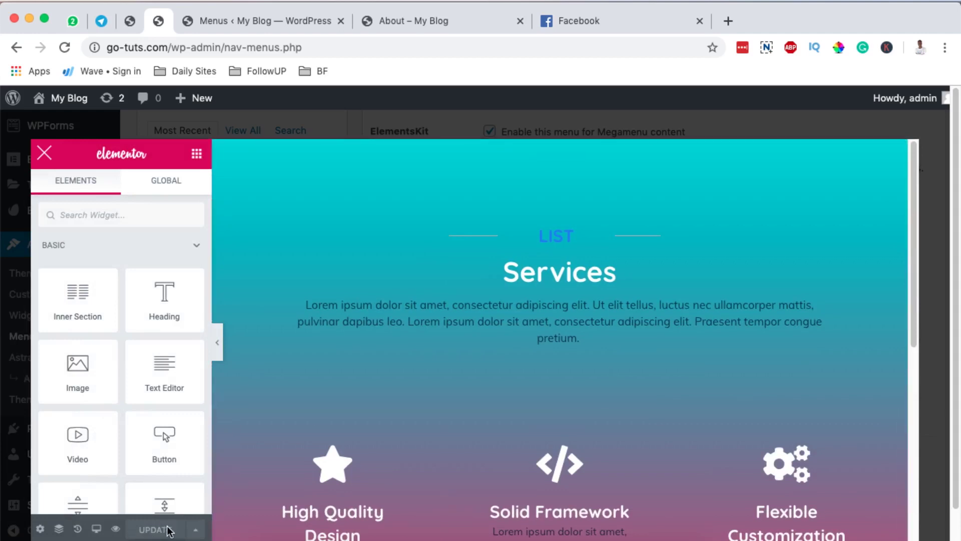
- Save the SERVICES megamenu settings, then open the CONTACT item's megamenu content in Elementor
{"action": "left_click", "coordinate": [36, 160]}
{"action": "left_click", "coordinate": [627, 451]}
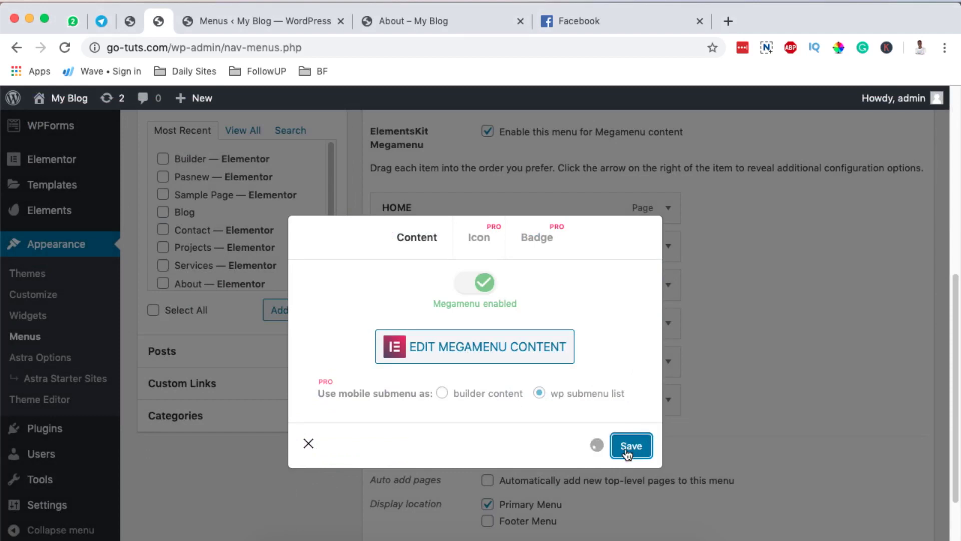
{"action": "left_click", "coordinate": [309, 443]}
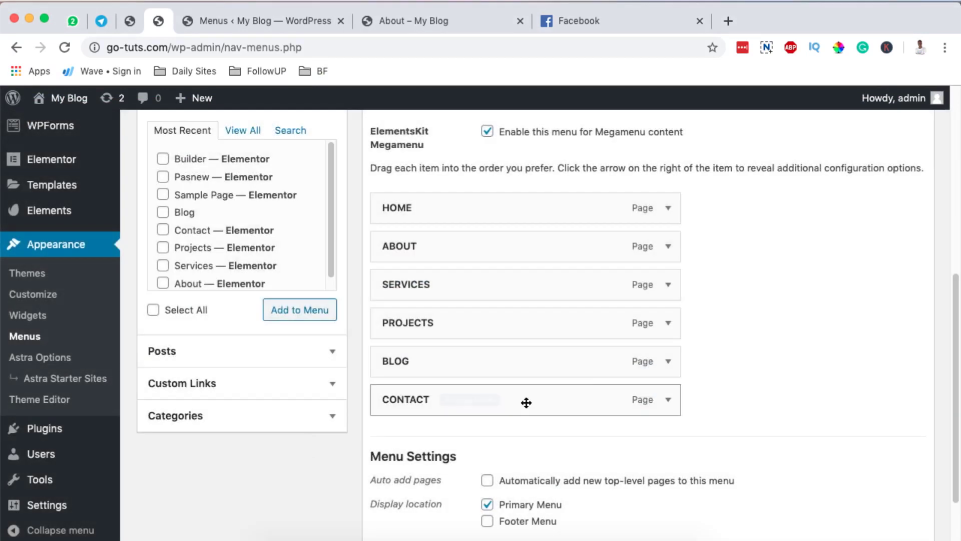
{"action": "left_click", "coordinate": [474, 403]}
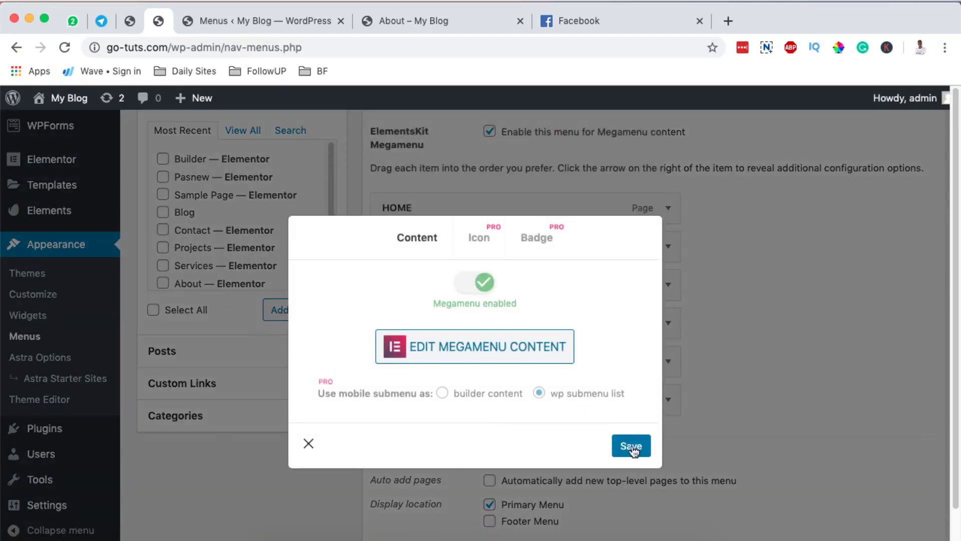
{"action": "left_click", "coordinate": [494, 351]}
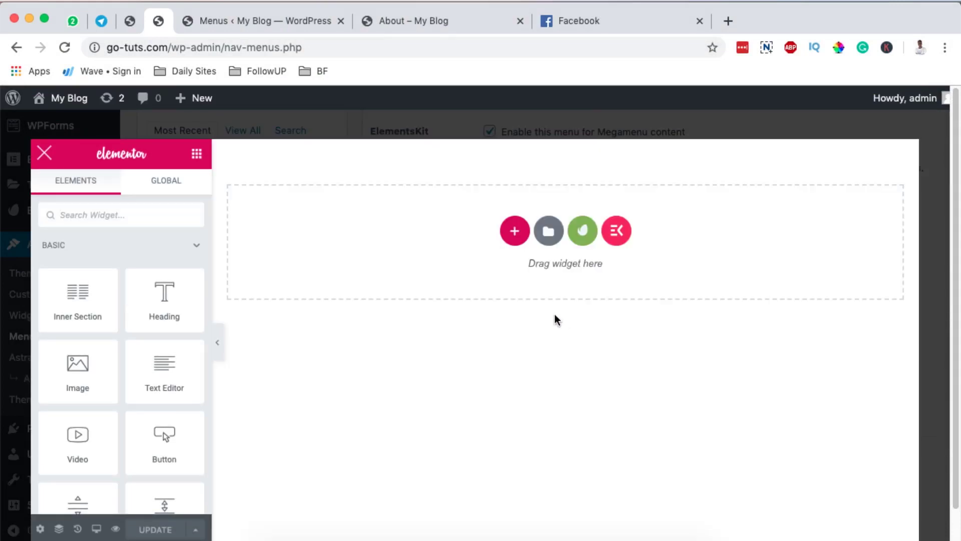
- Show the ElementsKit library's Sections templates filtered to the Contact category
{"action": "left_click", "coordinate": [613, 229]}
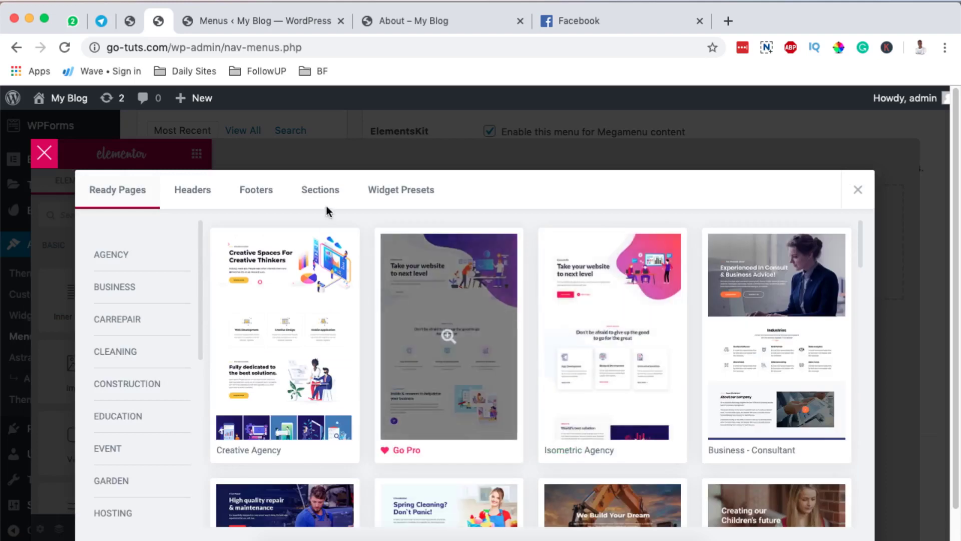
{"action": "left_click", "coordinate": [308, 189]}
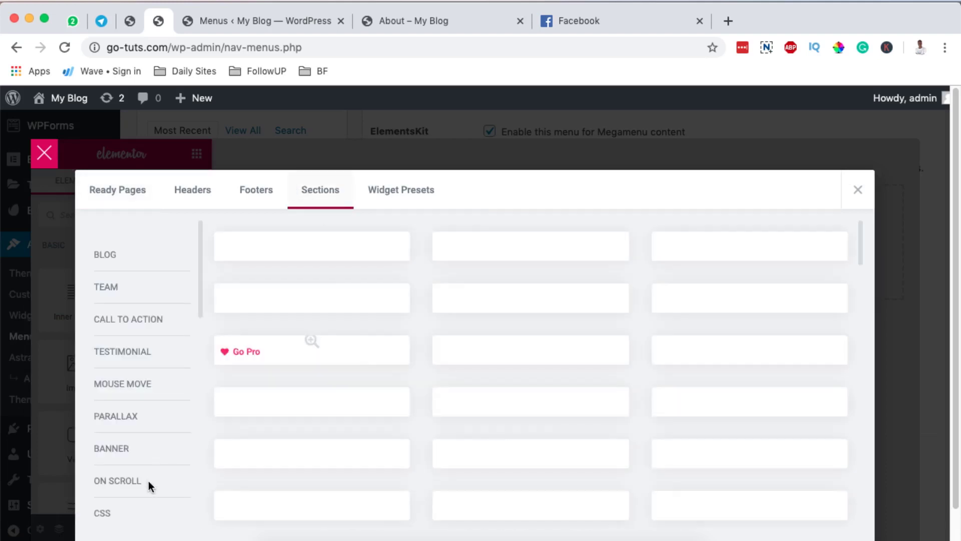
{"action": "scroll", "coordinate": [148, 480], "scroll_direction": "down", "scroll_amount": 1}
{"action": "scroll", "coordinate": [148, 481], "scroll_direction": "down", "scroll_amount": 5}
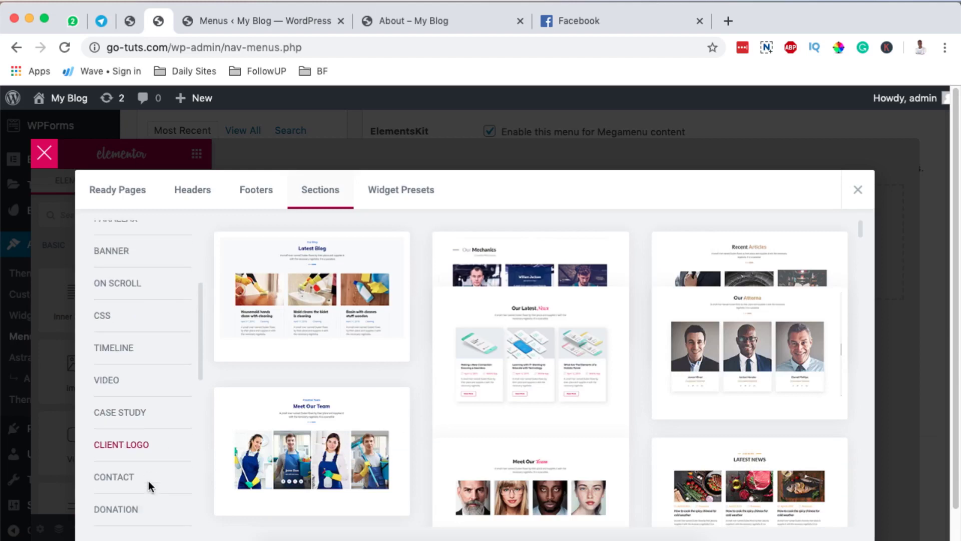
{"action": "left_click", "coordinate": [110, 454]}
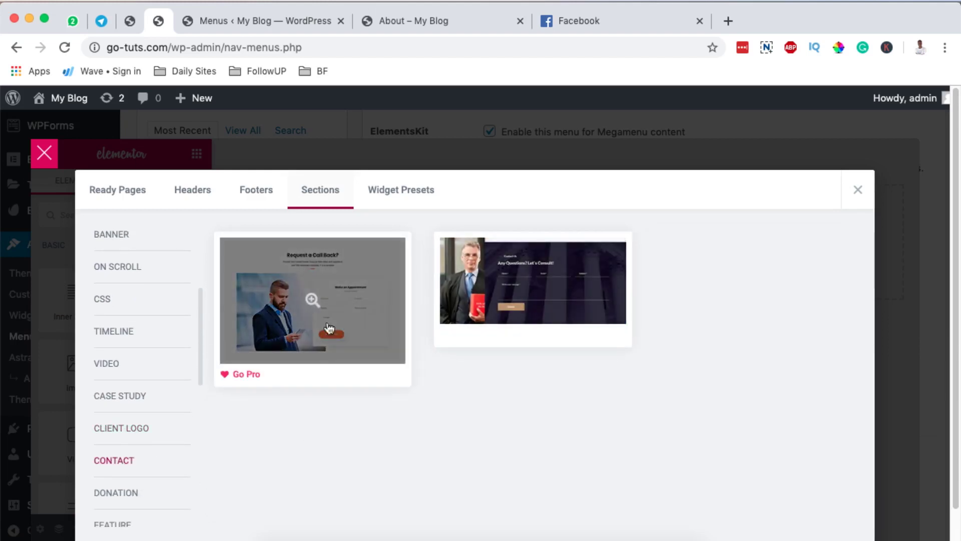
- Insert the second Contact section template, save it, and enable and save the CONTACT megamenu
{"action": "left_click", "coordinate": [470, 334]}
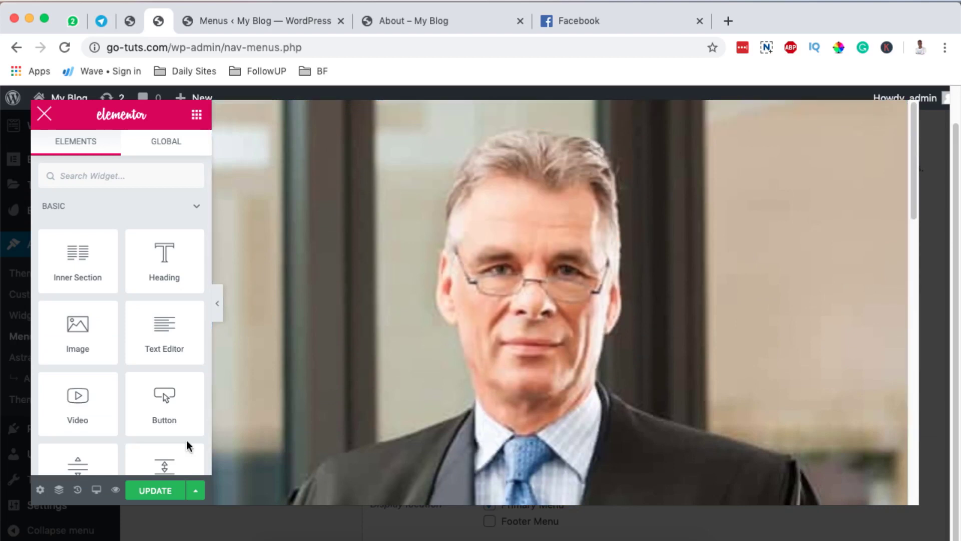
{"action": "left_click", "coordinate": [150, 491]}
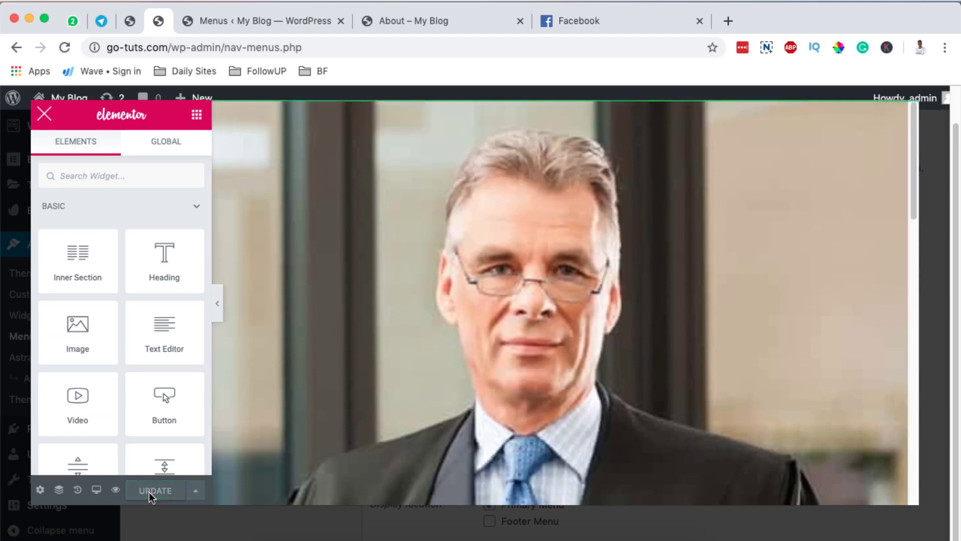
{"action": "left_click", "coordinate": [48, 117]}
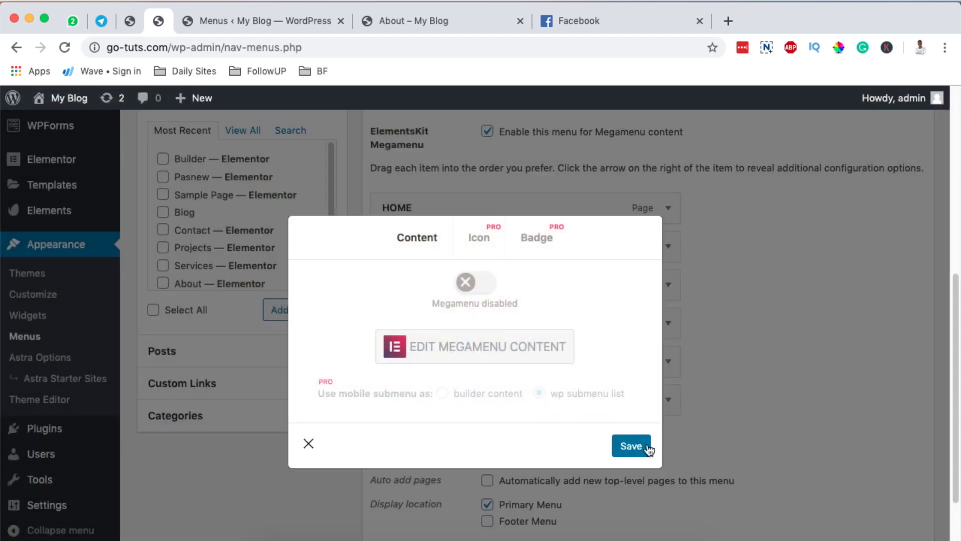
{"action": "left_click", "coordinate": [486, 283]}
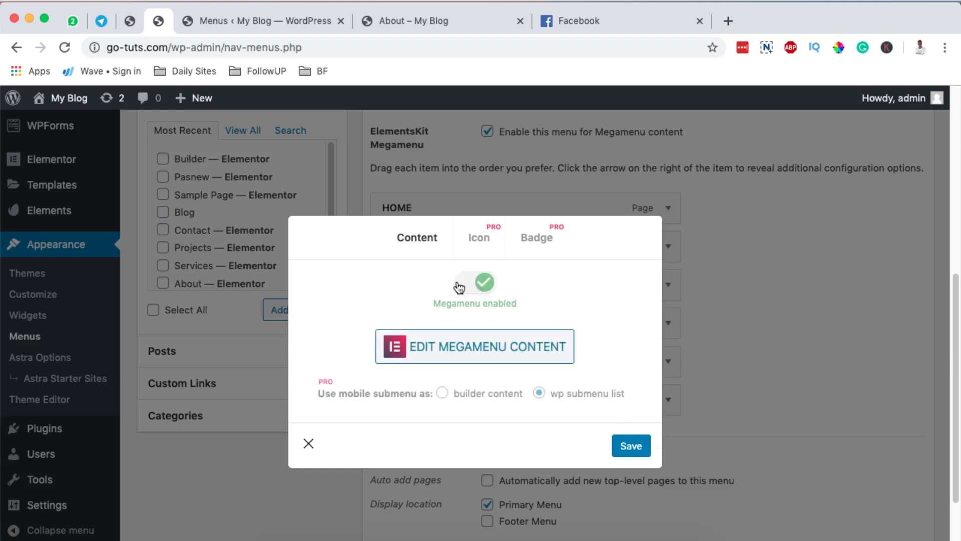
{"action": "left_click", "coordinate": [626, 447]}
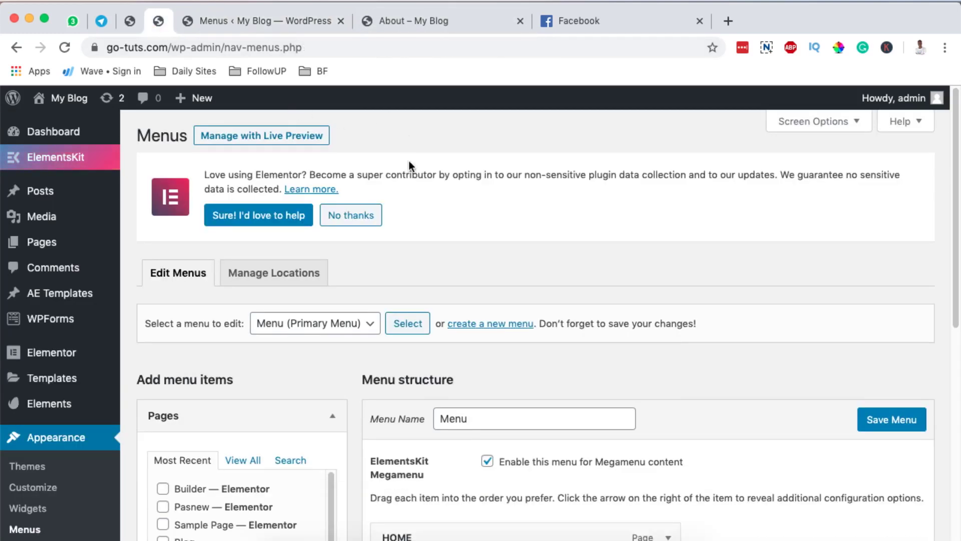
- Reload the live About page to show the new megamenu dropdowns
{"action": "scroll", "coordinate": [409, 165], "scroll_direction": "down", "scroll_amount": 5}
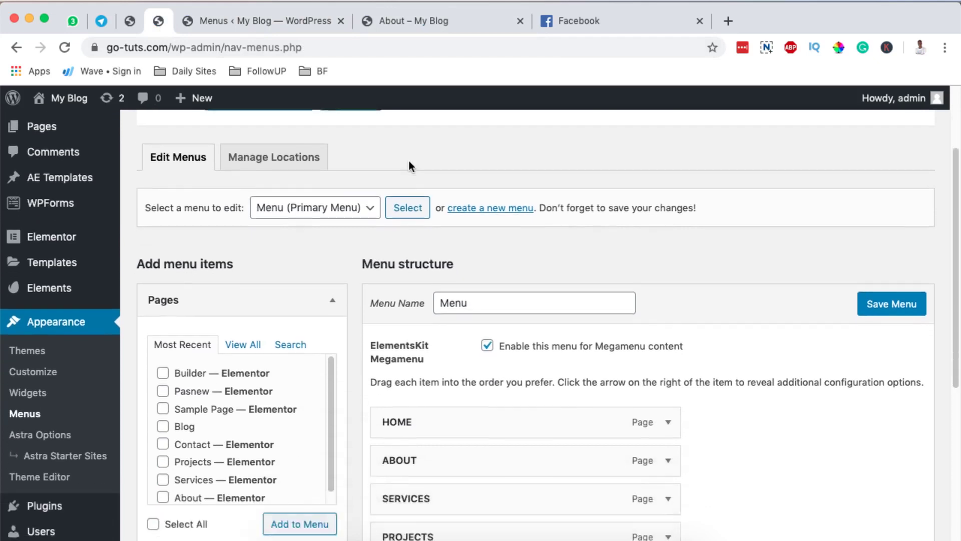
{"action": "scroll", "coordinate": [409, 161], "scroll_direction": "down", "scroll_amount": 2}
{"action": "left_click", "coordinate": [386, 29]}
{"action": "left_click", "coordinate": [66, 49]}
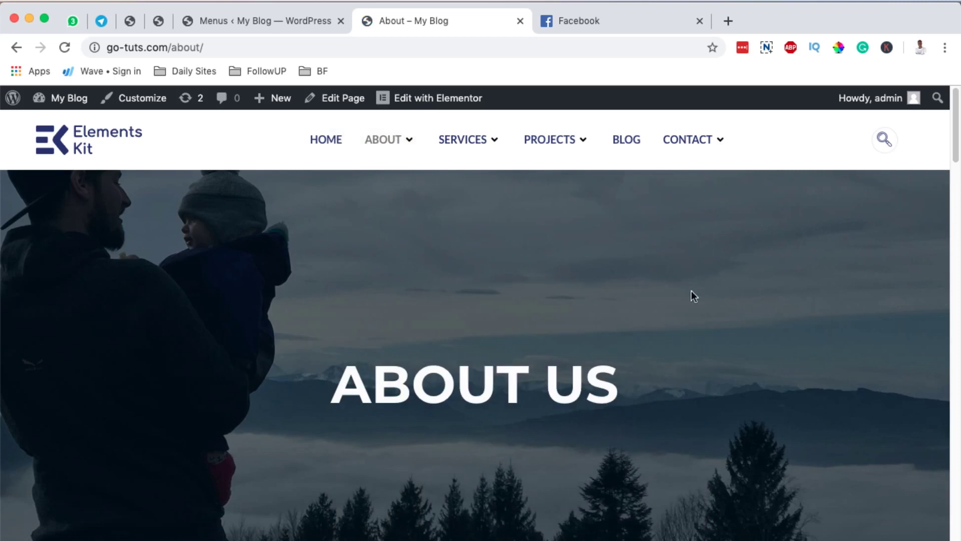
- Preview the ABOUT, SERVICES, PROJECTS and CONTACT megamenu panels in the live site header
{"action": "mouse_move", "coordinate": [403, 150]}
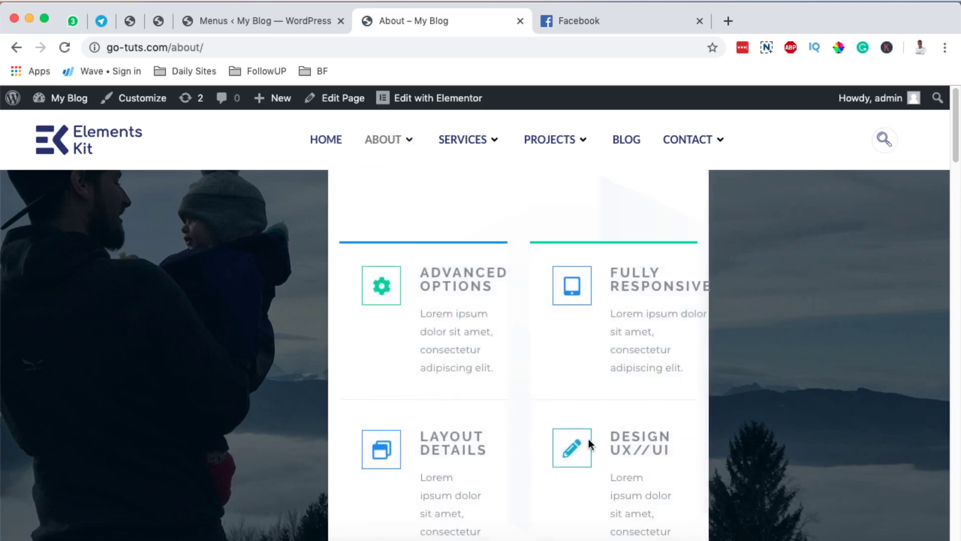
{"action": "mouse_move", "coordinate": [480, 150]}
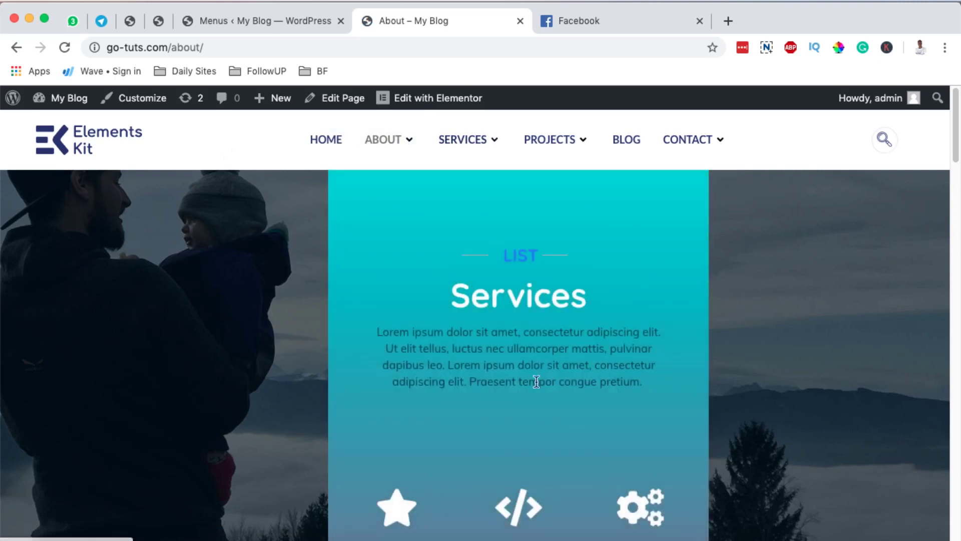
{"action": "scroll", "coordinate": [557, 425], "scroll_direction": "down", "scroll_amount": 1}
{"action": "scroll", "coordinate": [557, 425], "scroll_direction": "down", "scroll_amount": 1}
{"action": "scroll", "coordinate": [557, 425], "scroll_direction": "up", "scroll_amount": 3}
{"action": "mouse_move", "coordinate": [531, 142]}
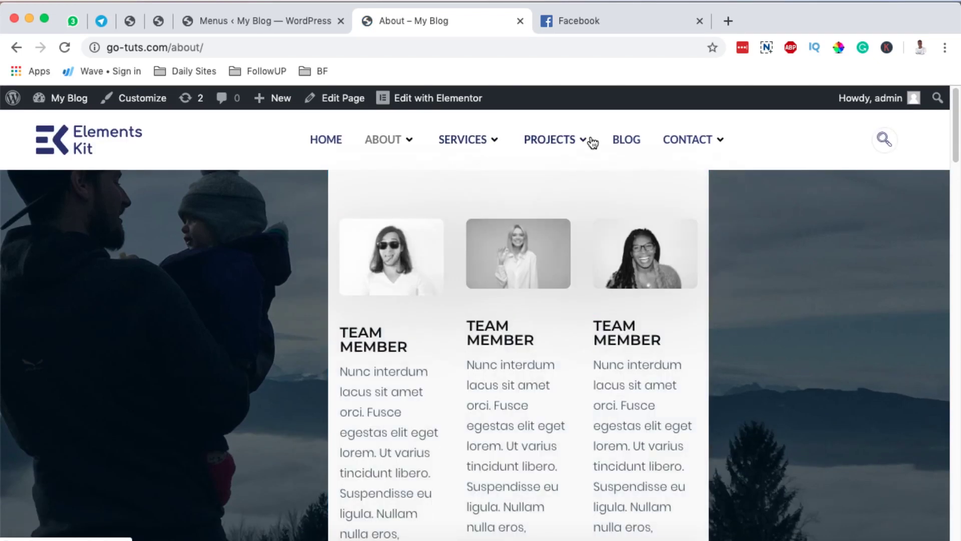
{"action": "mouse_move", "coordinate": [705, 150]}
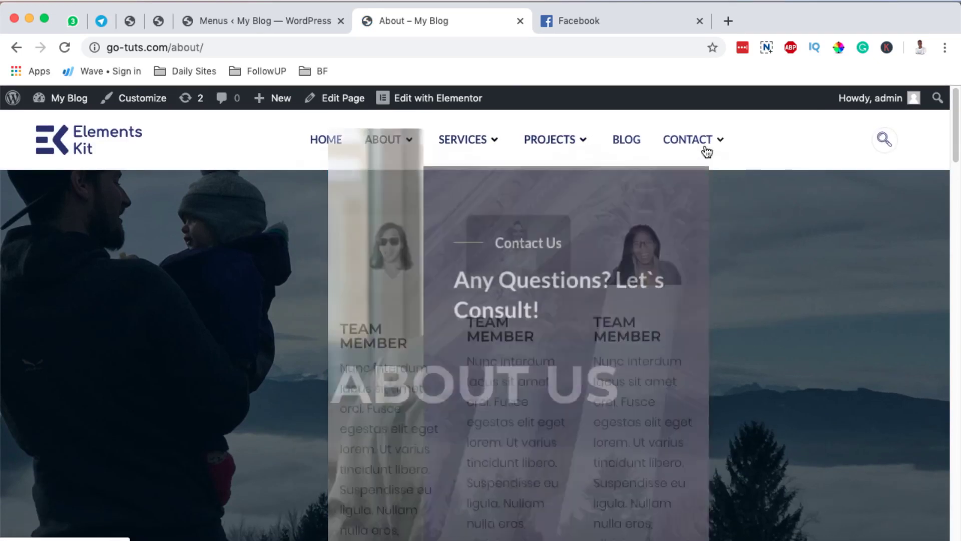
{"action": "scroll", "coordinate": [516, 401], "scroll_direction": "down", "scroll_amount": 2}
{"action": "scroll", "coordinate": [515, 401], "scroll_direction": "up", "scroll_amount": 3}
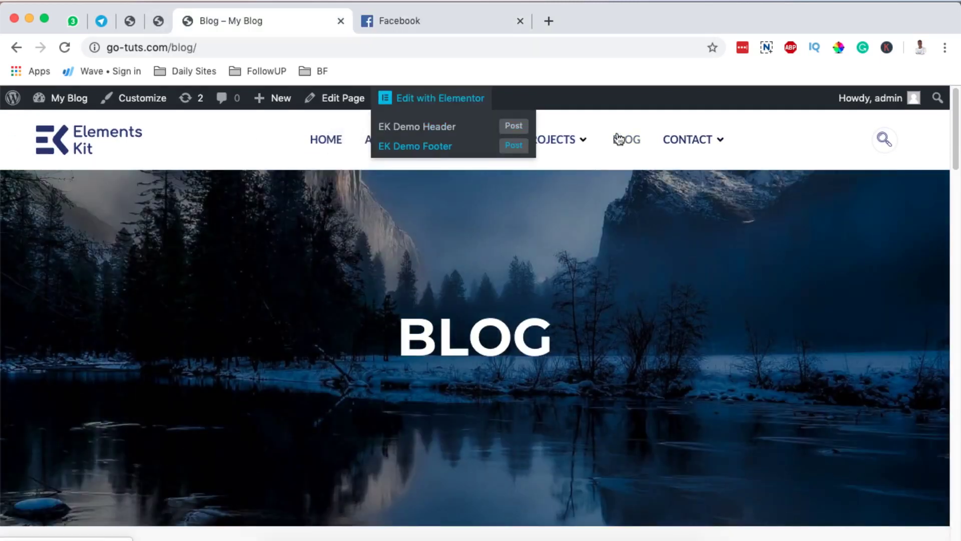
{"action": "mouse_move", "coordinate": [675, 126]}
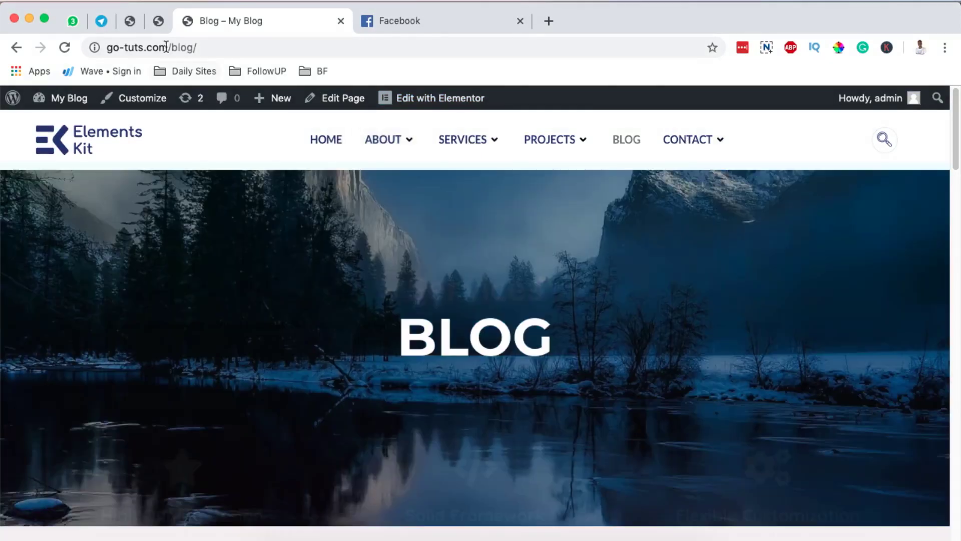
- Turn on Stretch Section and Full Width content for the Services megamenu section, then update it
{"action": "left_click", "coordinate": [156, 32]}
{"action": "mouse_move", "coordinate": [563, 148]}
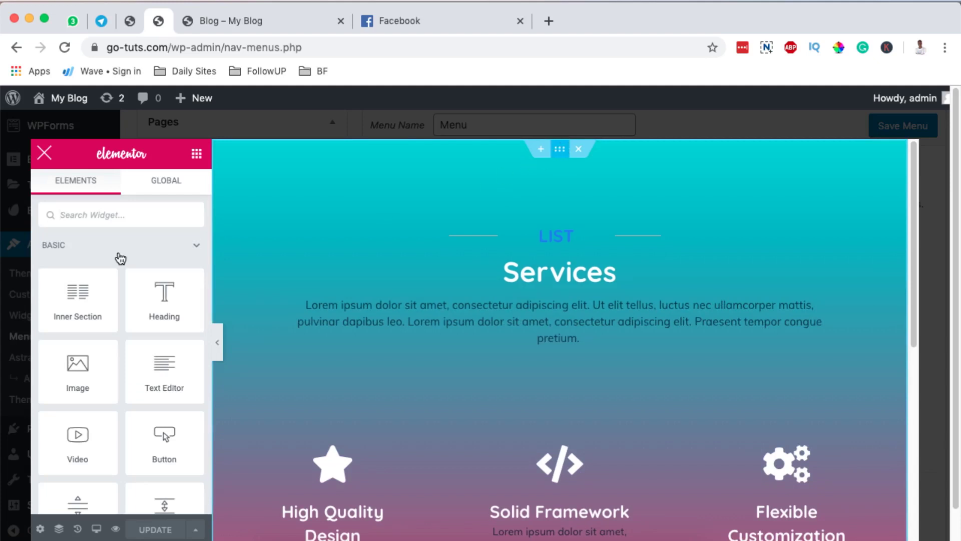
{"action": "left_click", "coordinate": [560, 150]}
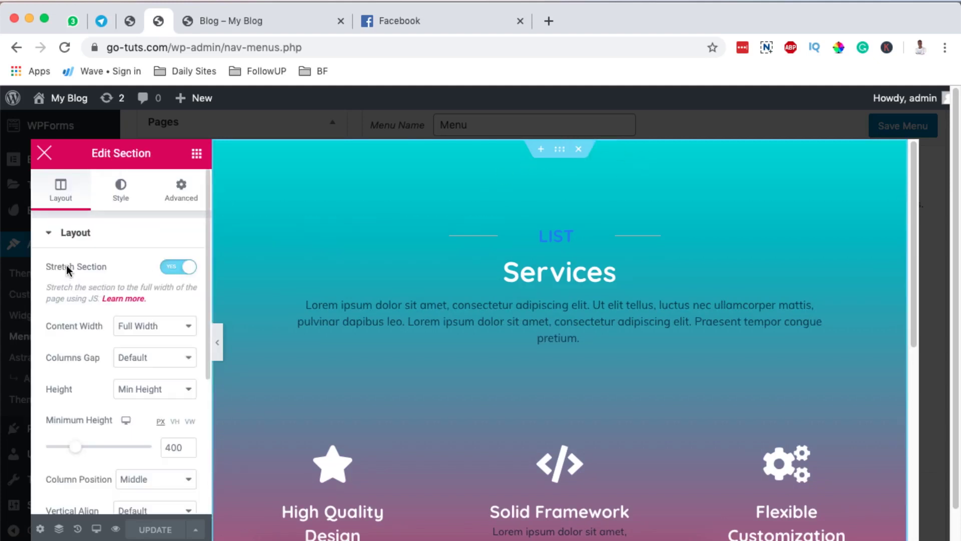
{"action": "left_click", "coordinate": [174, 271]}
{"action": "left_click", "coordinate": [175, 268]}
{"action": "left_click", "coordinate": [176, 330]}
{"action": "left_click", "coordinate": [176, 326]}
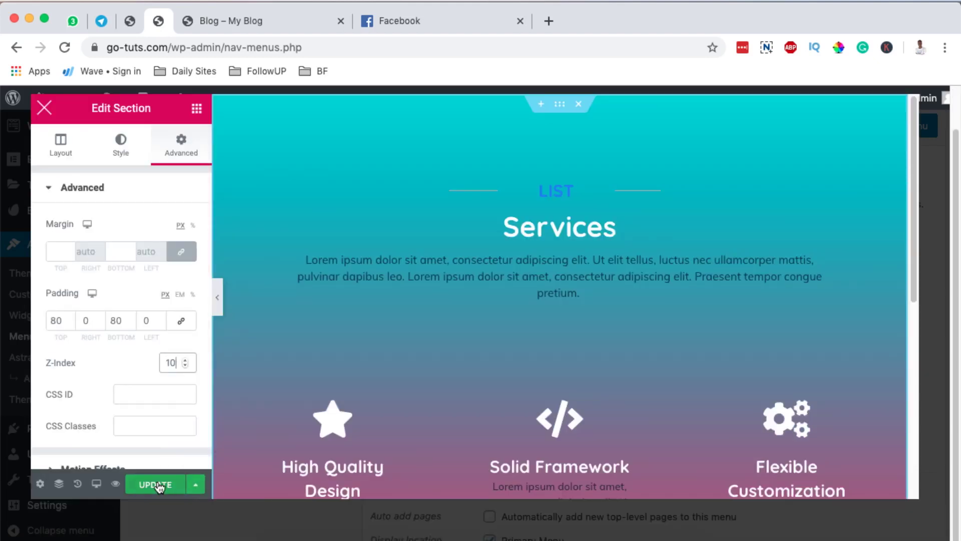
{"action": "left_click", "coordinate": [159, 486]}
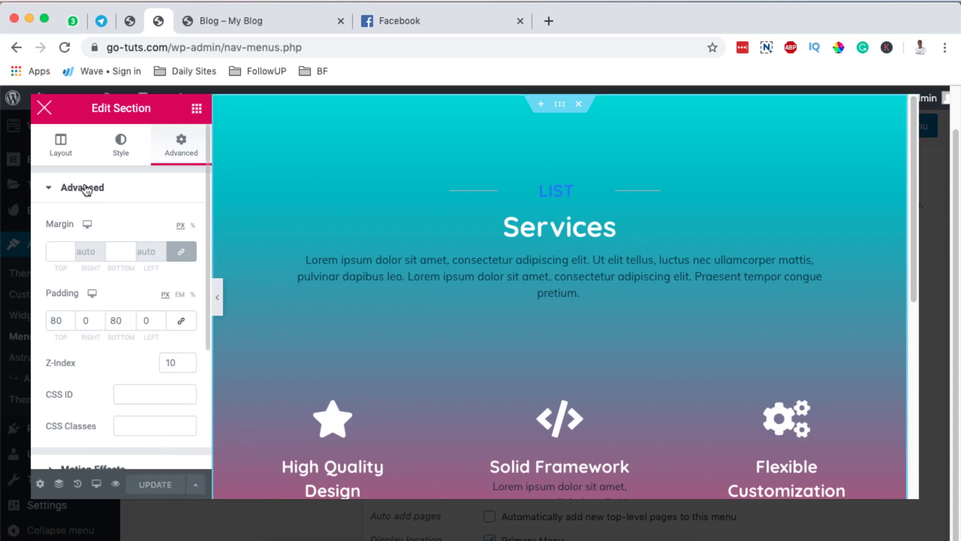
- Save the megamenu settings and the whole menu, then reload the live Blog page
{"action": "left_click", "coordinate": [45, 108]}
{"action": "left_click", "coordinate": [636, 450]}
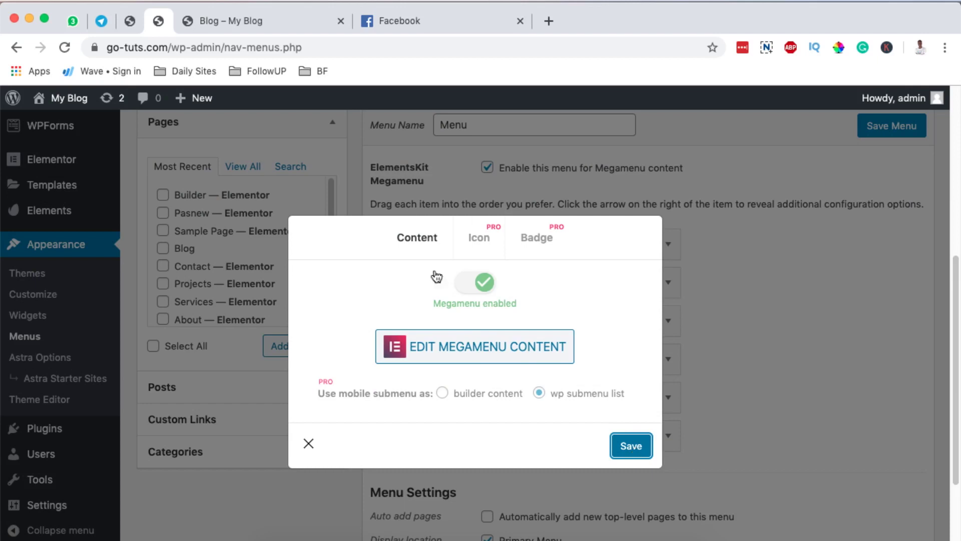
{"action": "left_click", "coordinate": [309, 443]}
{"action": "left_click", "coordinate": [886, 135]}
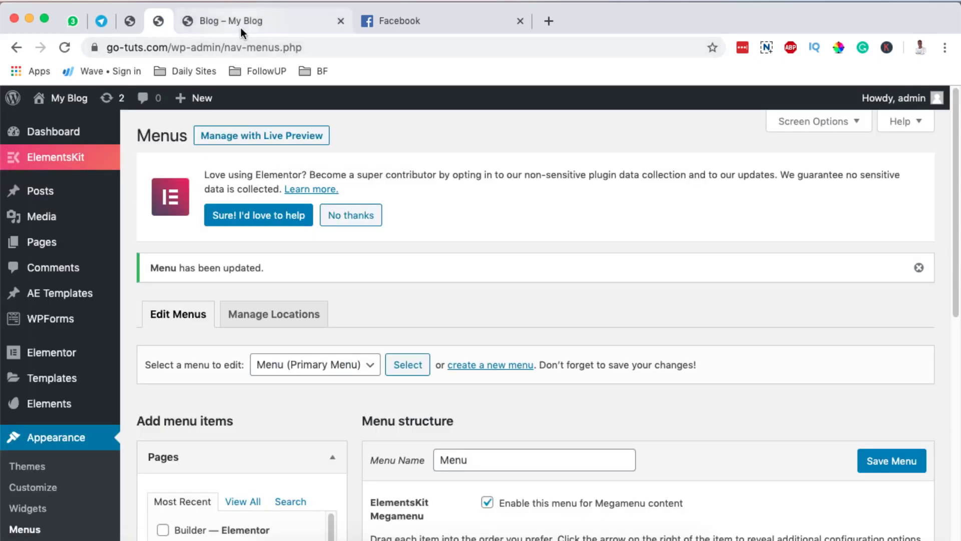
{"action": "left_click", "coordinate": [240, 28]}
{"action": "left_click", "coordinate": [64, 47]}
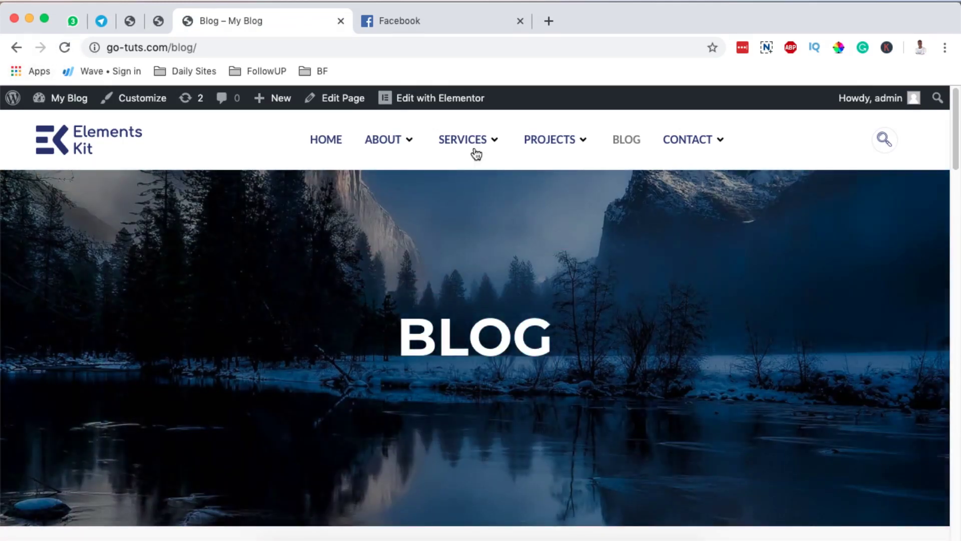
- Preview the SERVICES and ABOUT megamenus, then browse posts like The Greenery Of Winter
{"action": "mouse_move", "coordinate": [484, 138]}
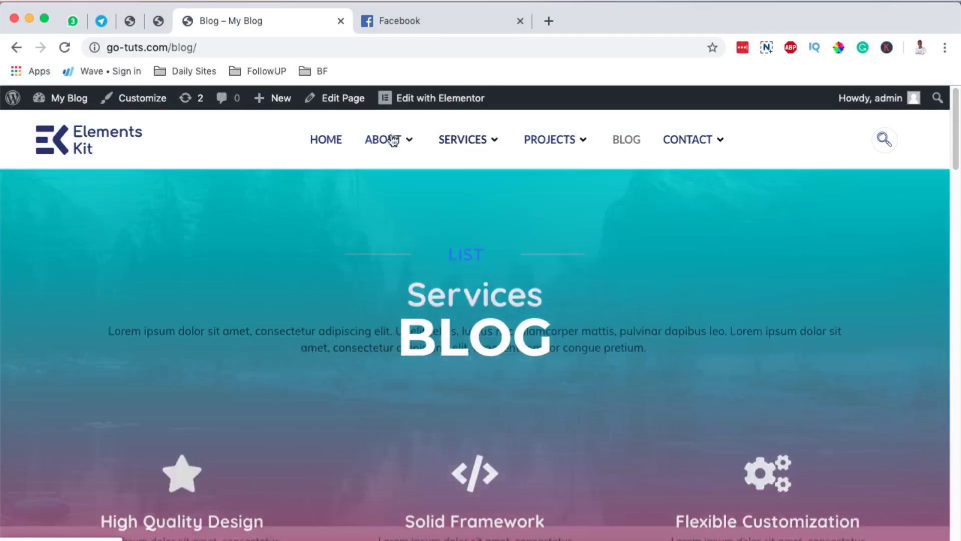
{"action": "mouse_move", "coordinate": [393, 140]}
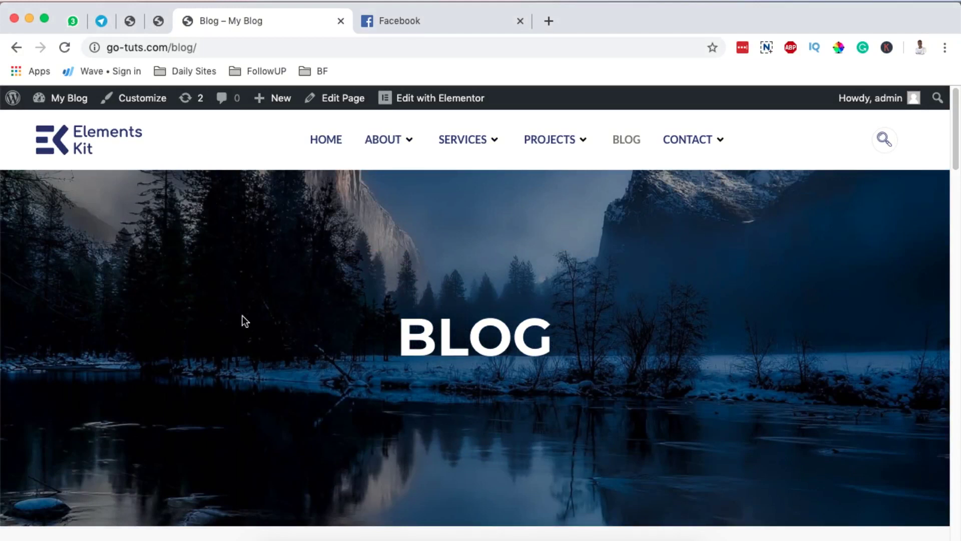
{"action": "scroll", "coordinate": [242, 316], "scroll_direction": "down", "scroll_amount": 15}
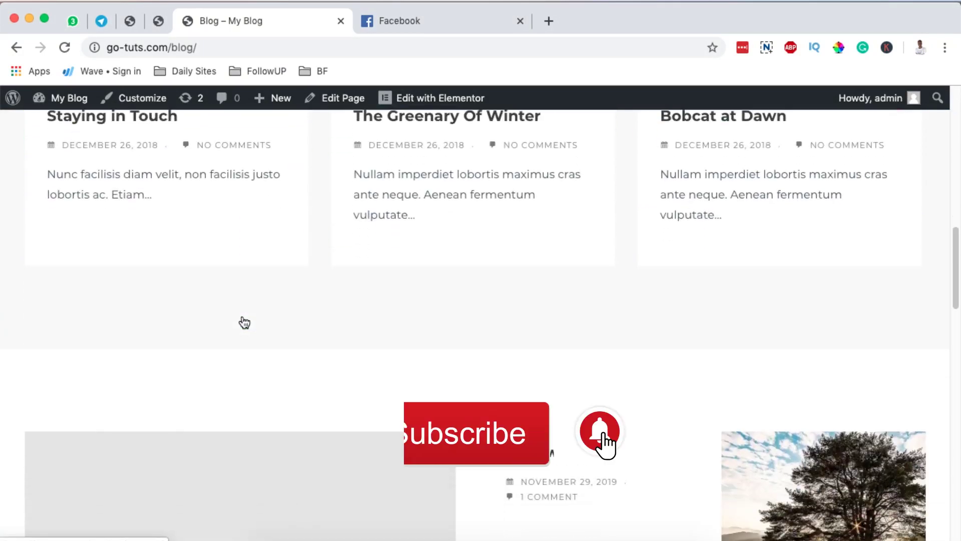
{"action": "scroll", "coordinate": [244, 320], "scroll_direction": "down", "scroll_amount": 5}
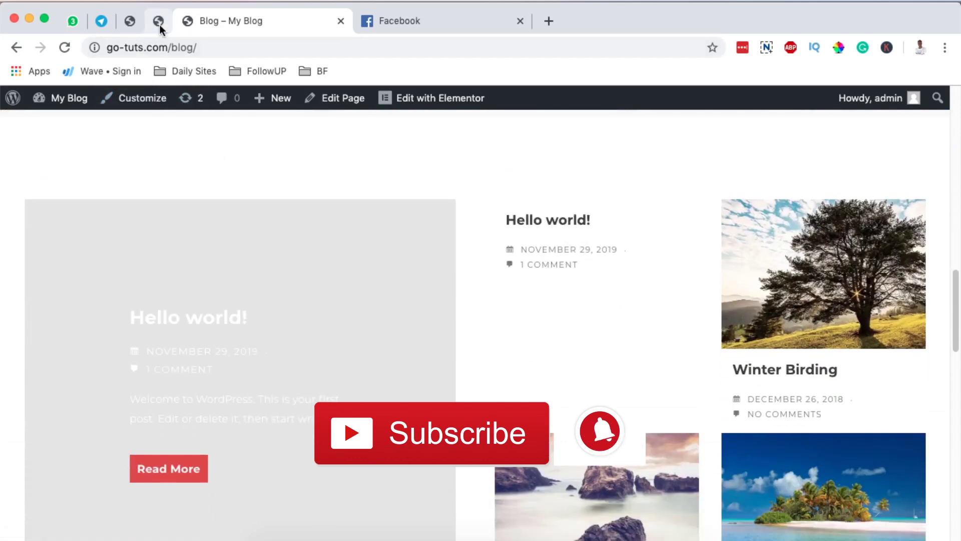
- Review the updated Primary Menu structure and Menu Settings on the Menus admin page
{"action": "left_click", "coordinate": [159, 25]}
{"action": "scroll", "coordinate": [572, 323], "scroll_direction": "down", "scroll_amount": 6}
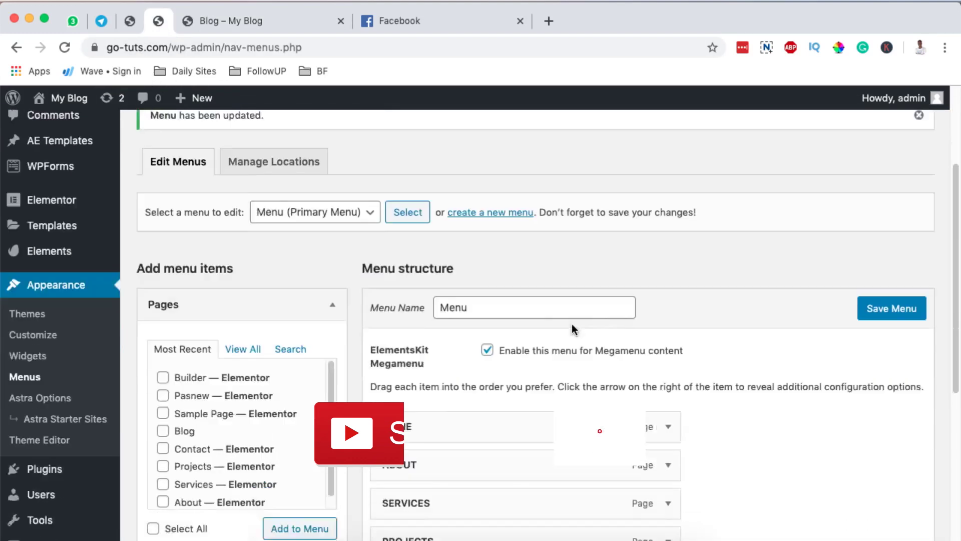
{"action": "scroll", "coordinate": [800, 315], "scroll_direction": "down", "scroll_amount": 3}
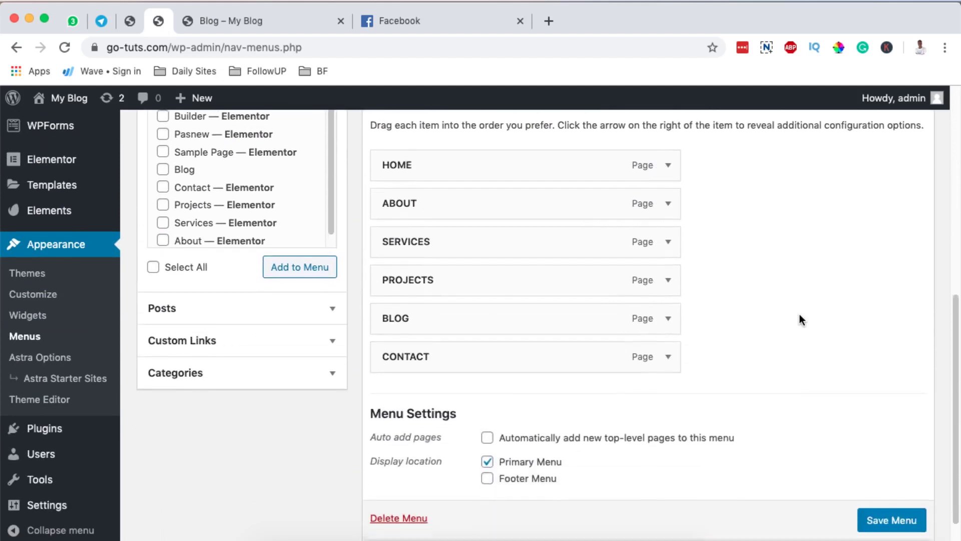
{"action": "scroll", "coordinate": [800, 313], "scroll_direction": "up", "scroll_amount": 5}
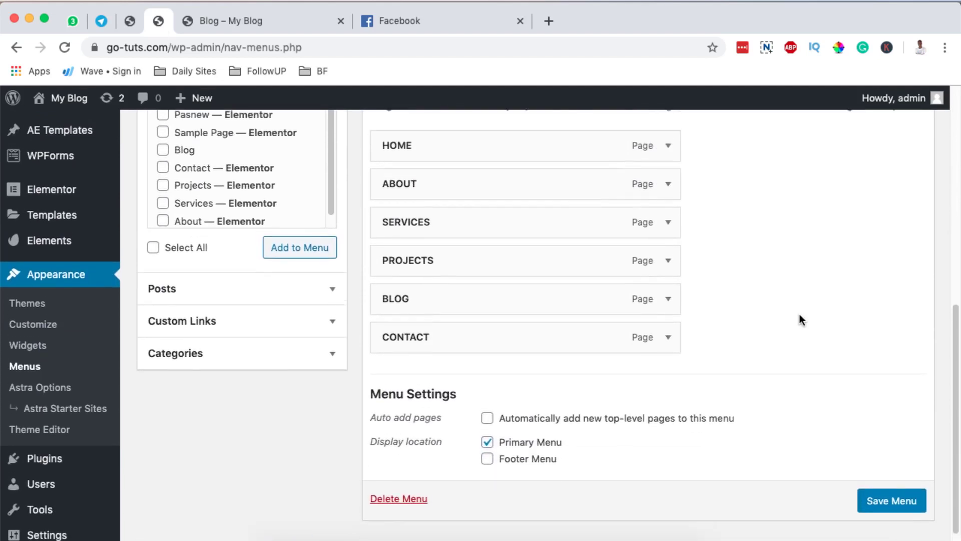
{"action": "scroll", "coordinate": [799, 314], "scroll_direction": "up", "scroll_amount": 1}
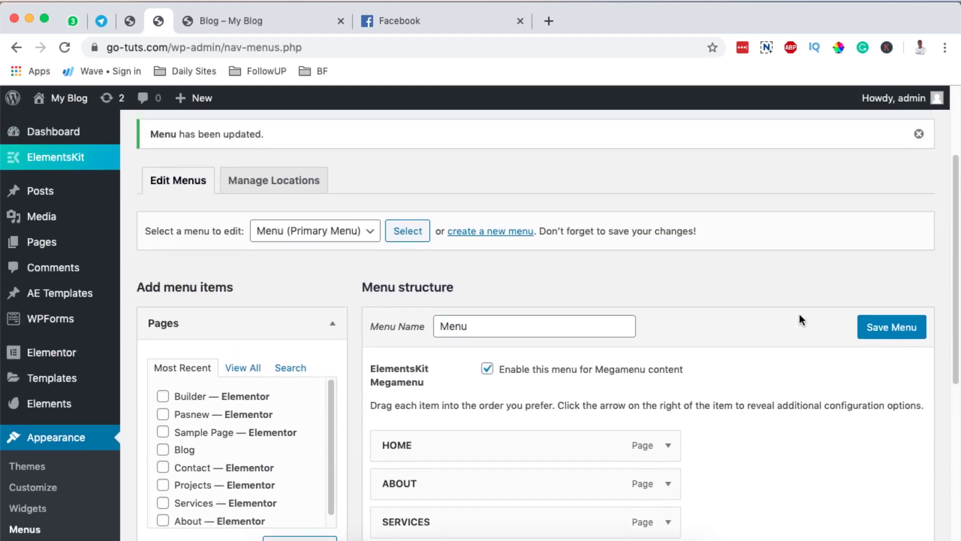